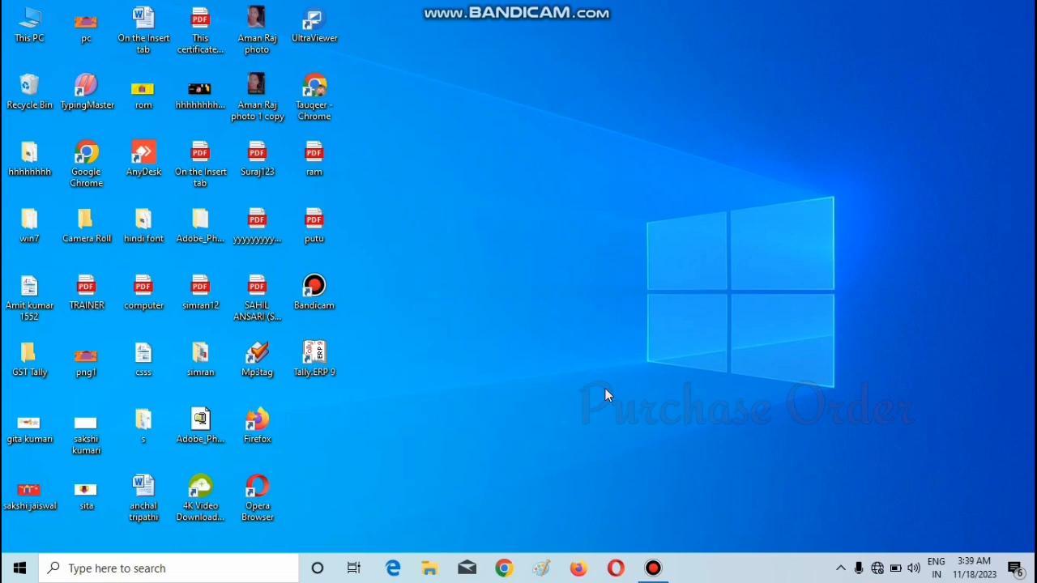
click(656, 570)
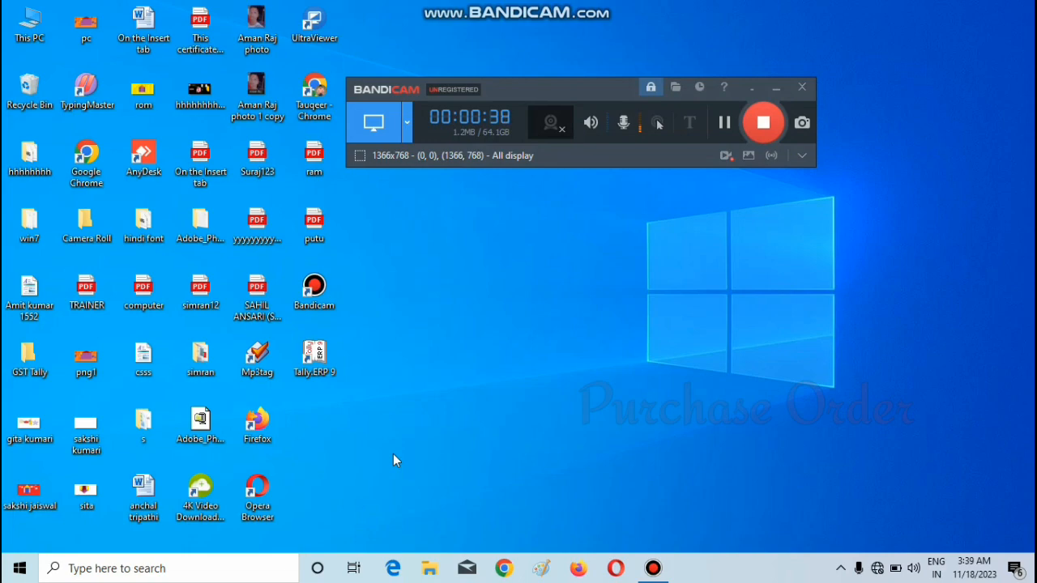
key(super)
text(ta)
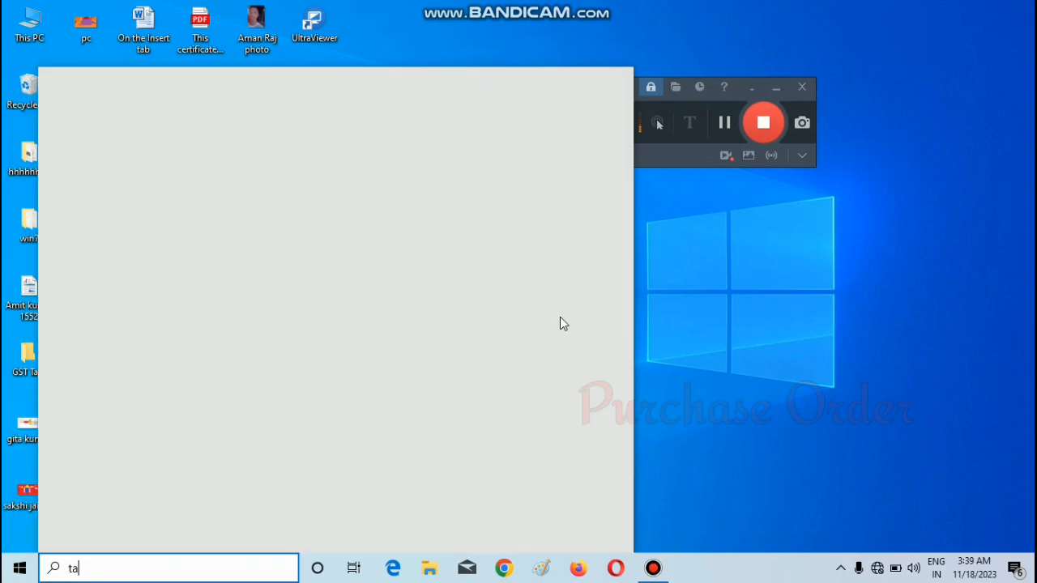
click(824, 242)
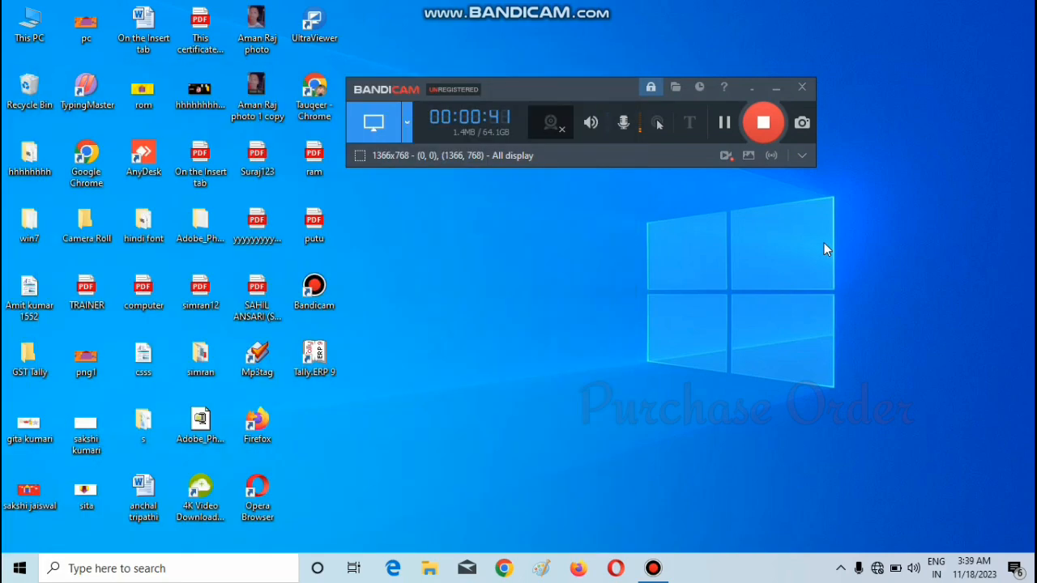
Launch Tally.ERP 9 and start working in Educational Mode with the Silver Edition (Single User) option.
double_click(317, 359)
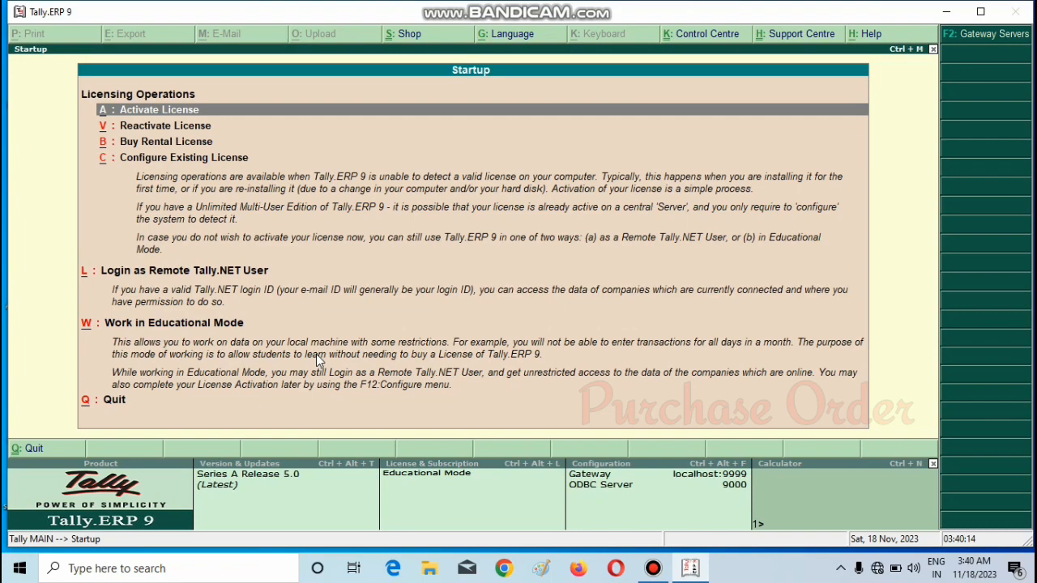
key(Down)
key(Down)
key(Down)
key(Down)
key(Down)
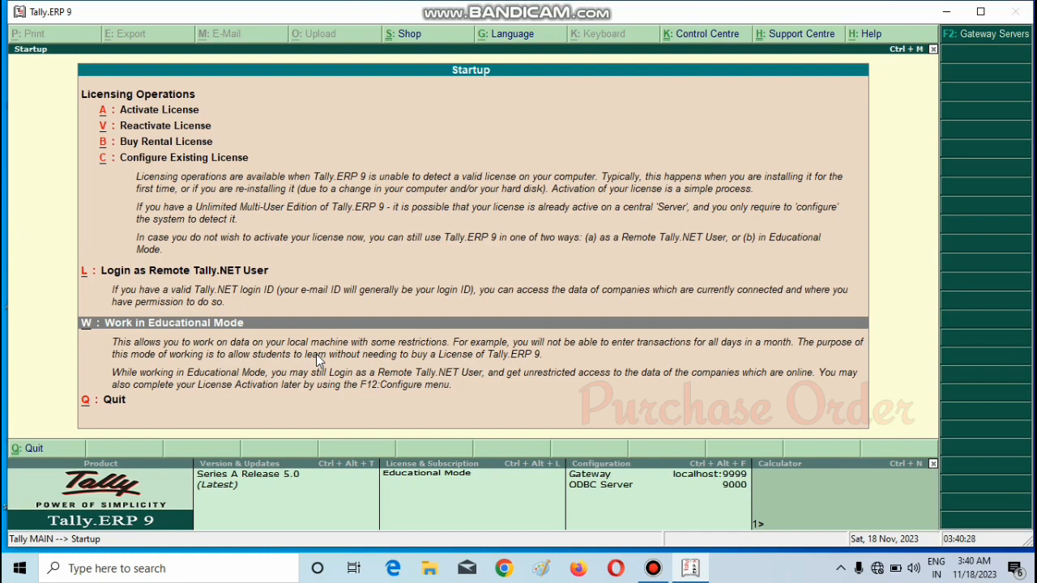
key(Return)
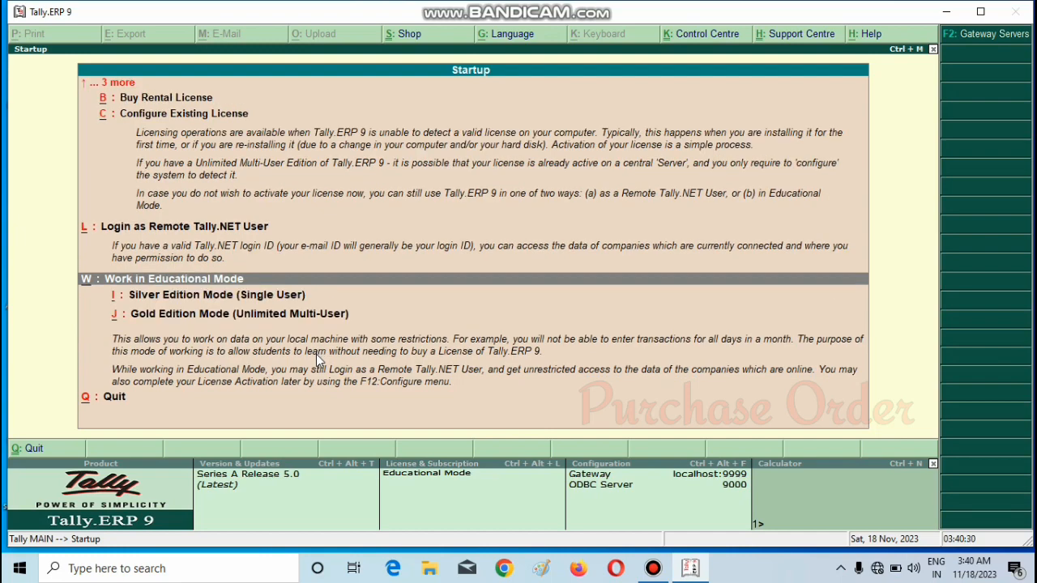
key(Down)
key(Return)
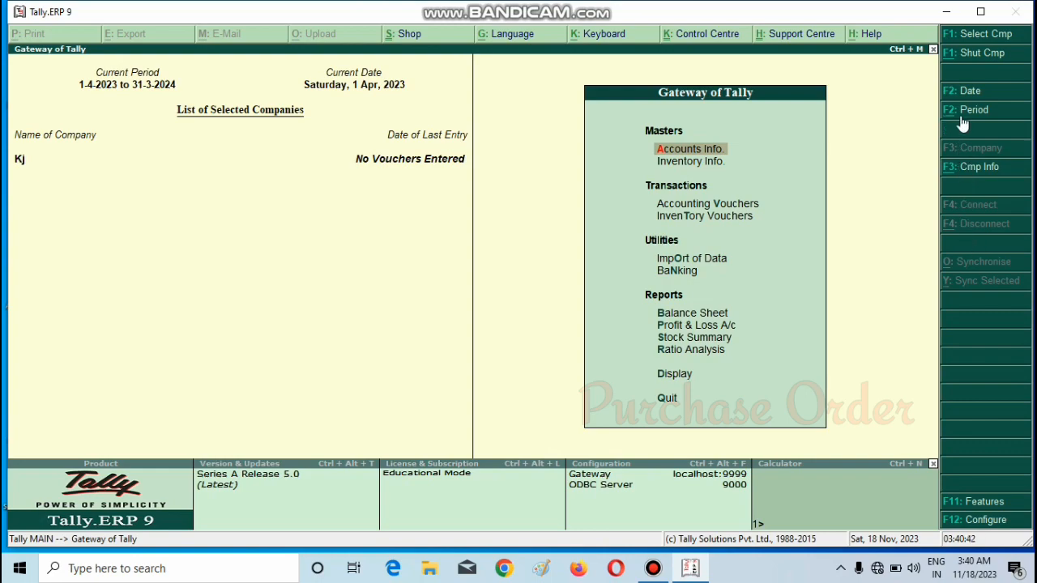
Shut the currently loaded company Kj.
click(957, 173)
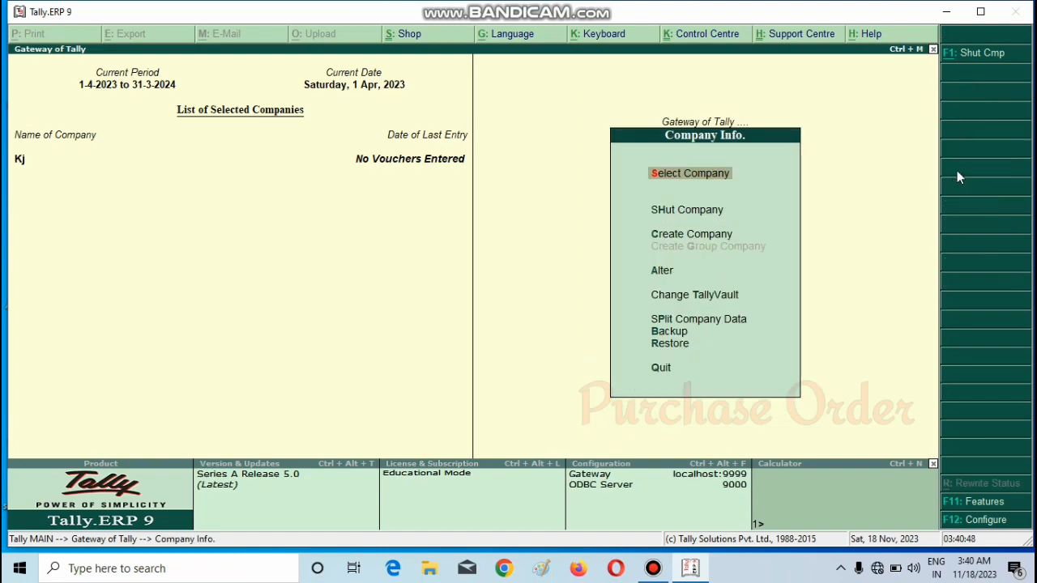
key(Down)
key(Down)
key(Up)
key(Return)
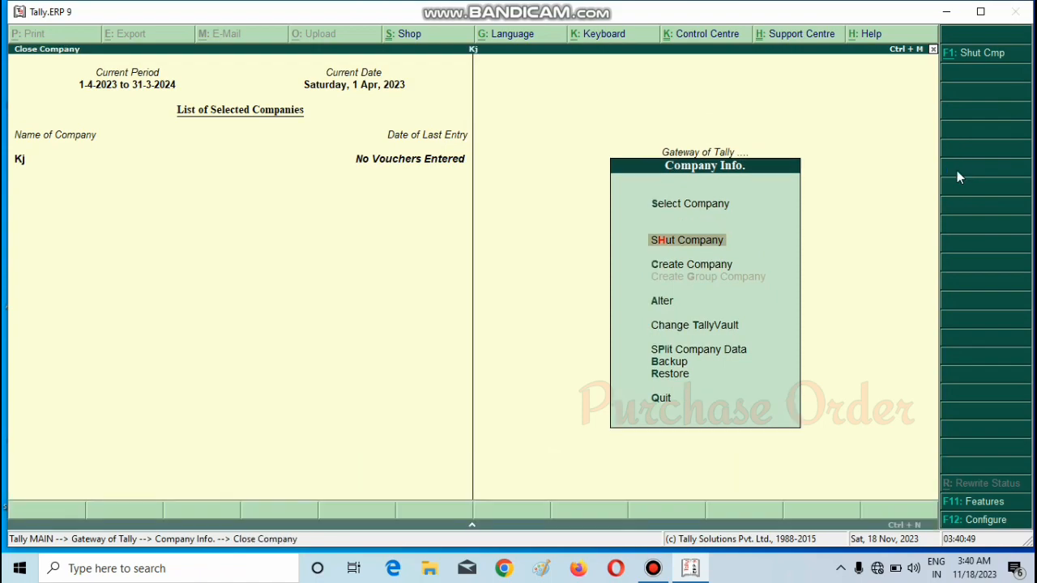
key(Return)
Start creating a new company named Mega Bazar Pvt.Ltd, using the same text as its mailing name.
key(Down)
key(Down)
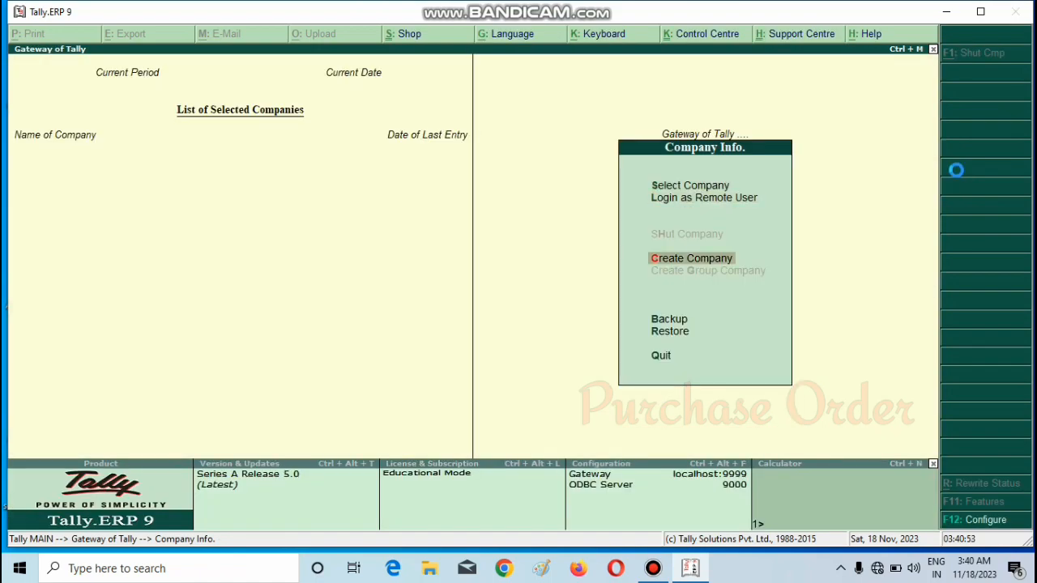
key(Return)
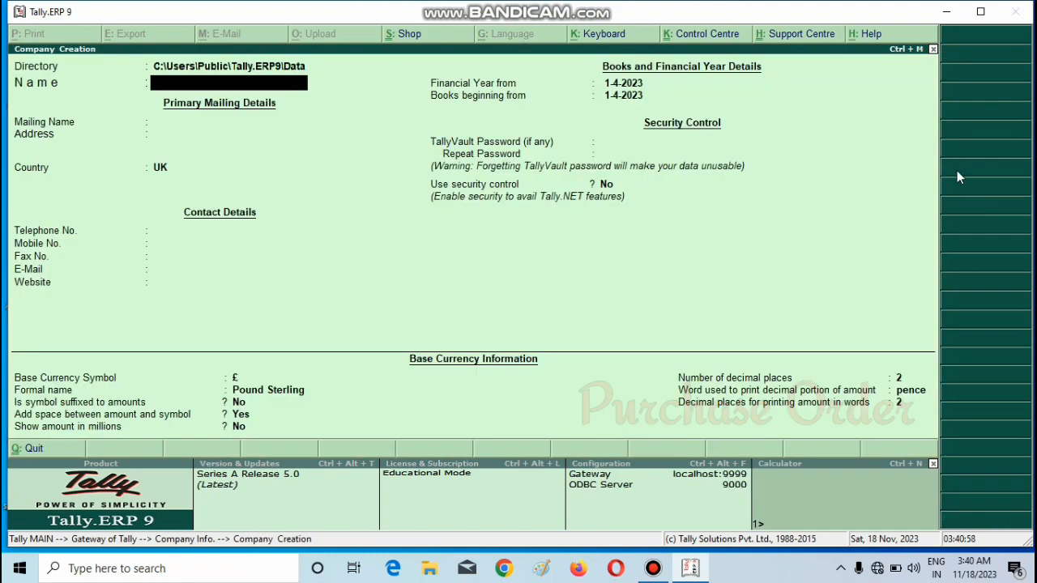
text(Mega Bazar P)
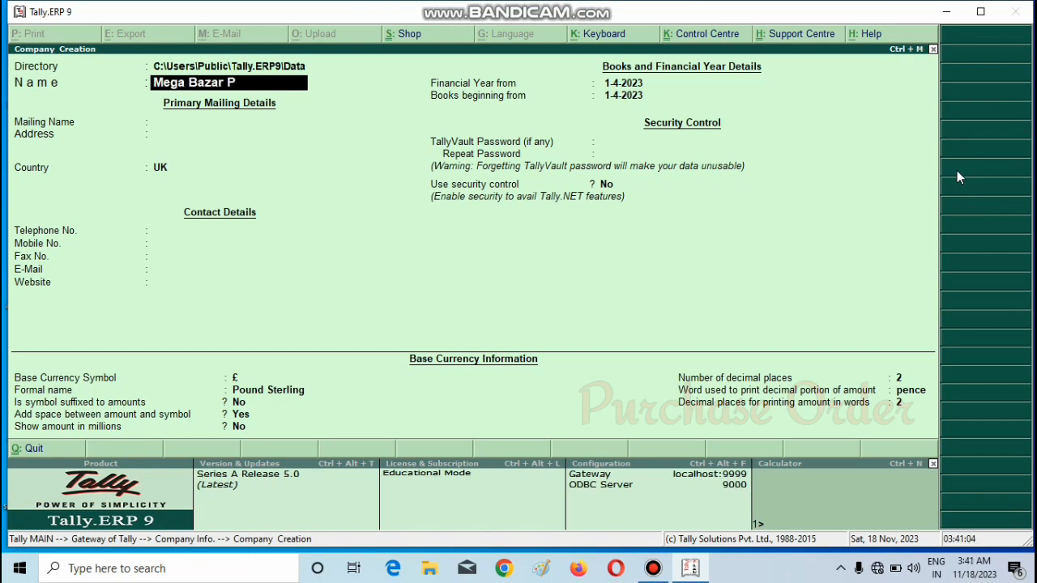
text(vt.Ltd)
key(Return)
key(Return)
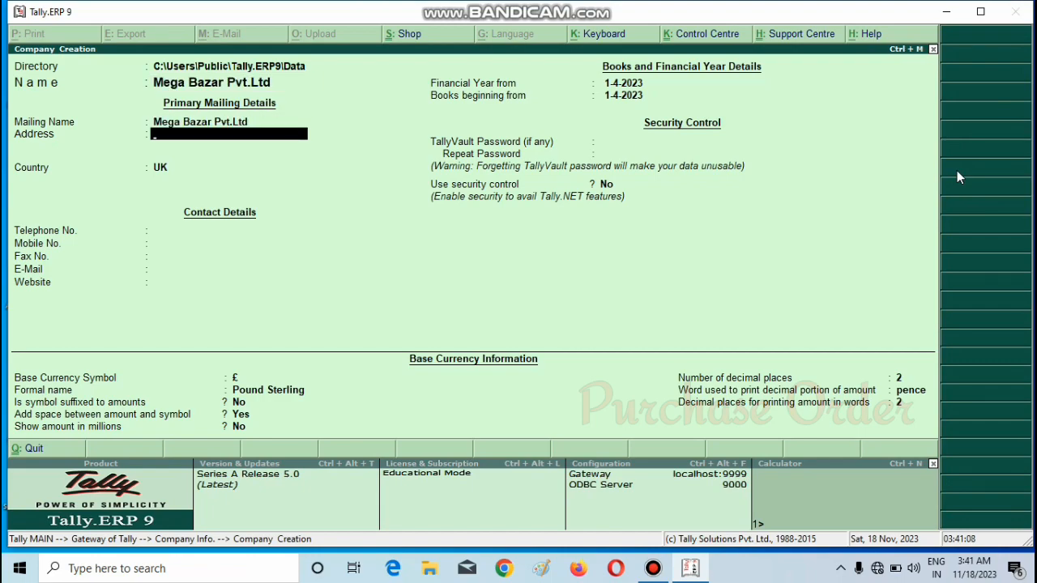
Enter the company's address and postal code, set the country to India and the state to Bihar, and save the company.
text(Motihari)
key(Return)
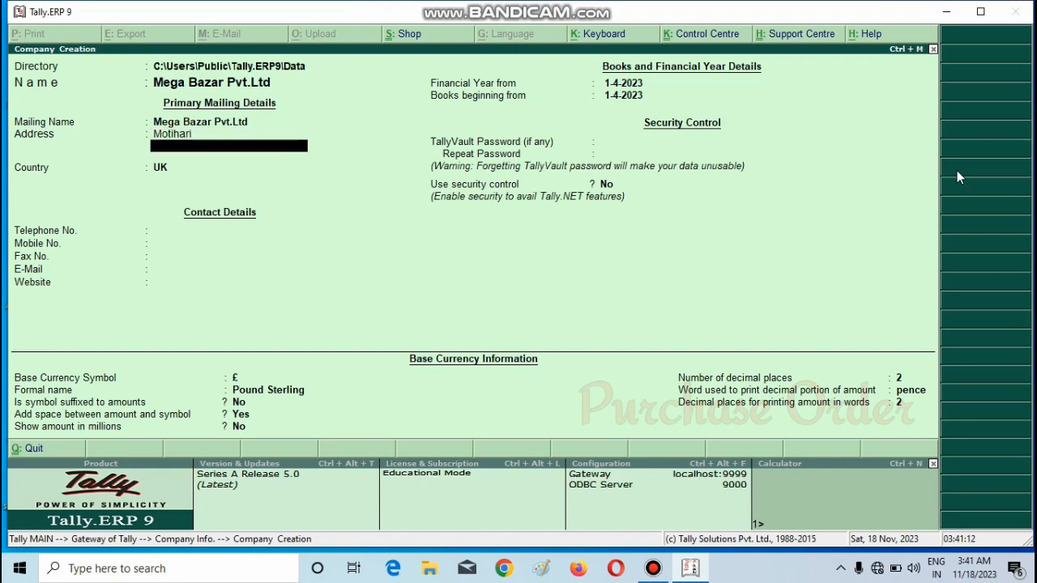
key(Return)
text(I)
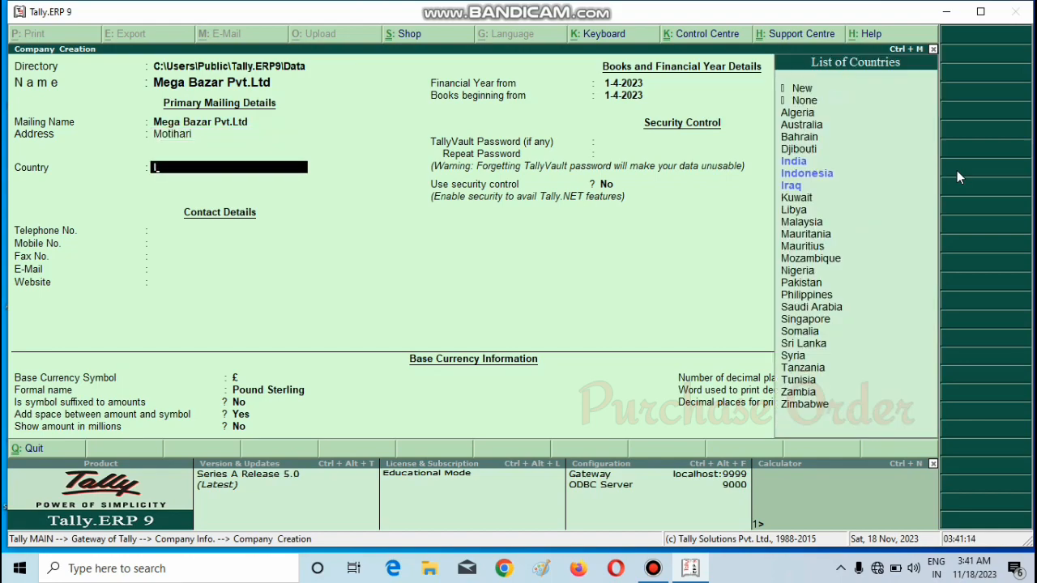
text(nd)
key(Return)
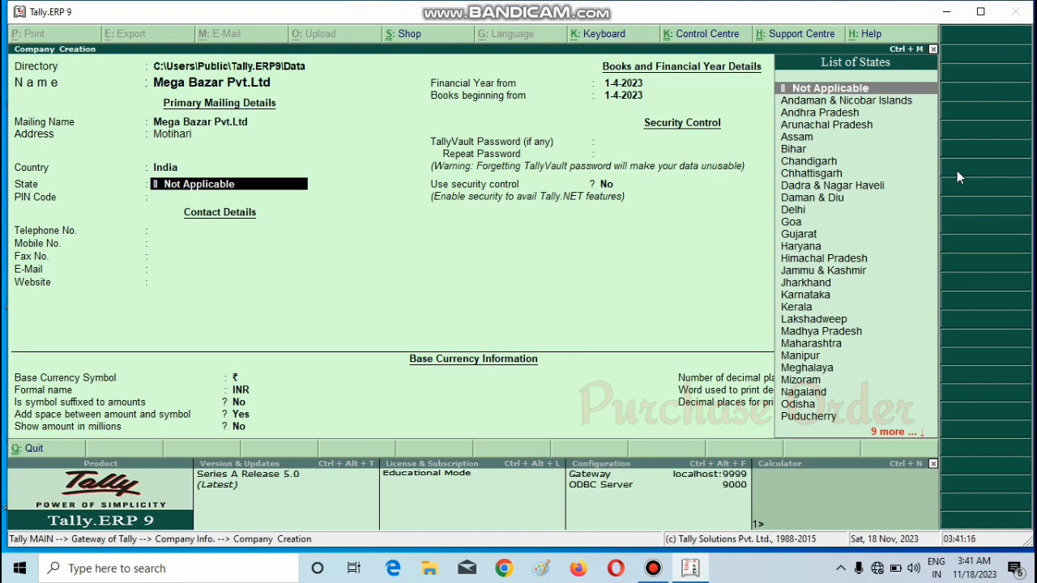
text(B)
key(Return)
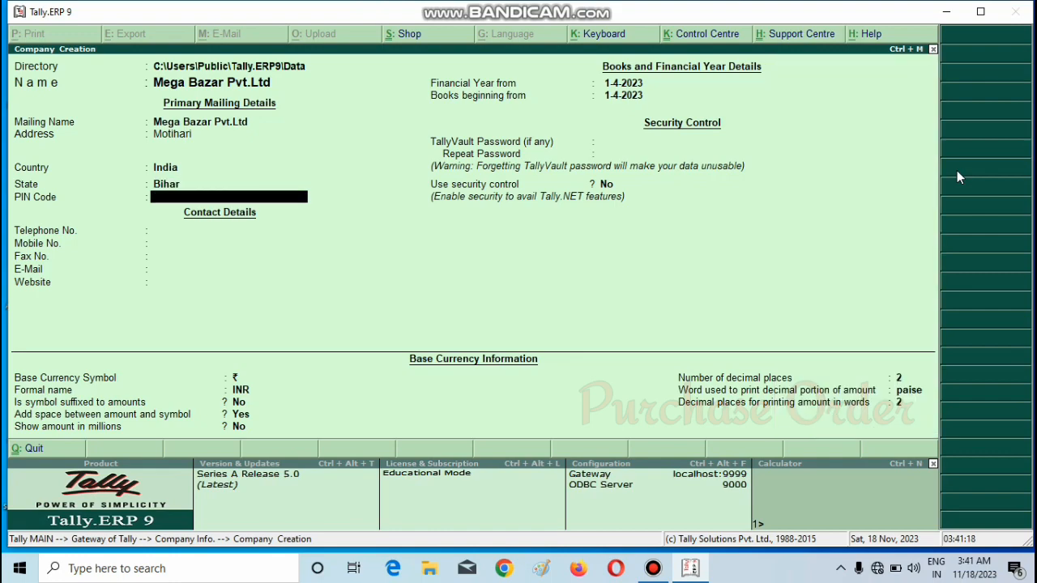
text(845401)
key(Return)
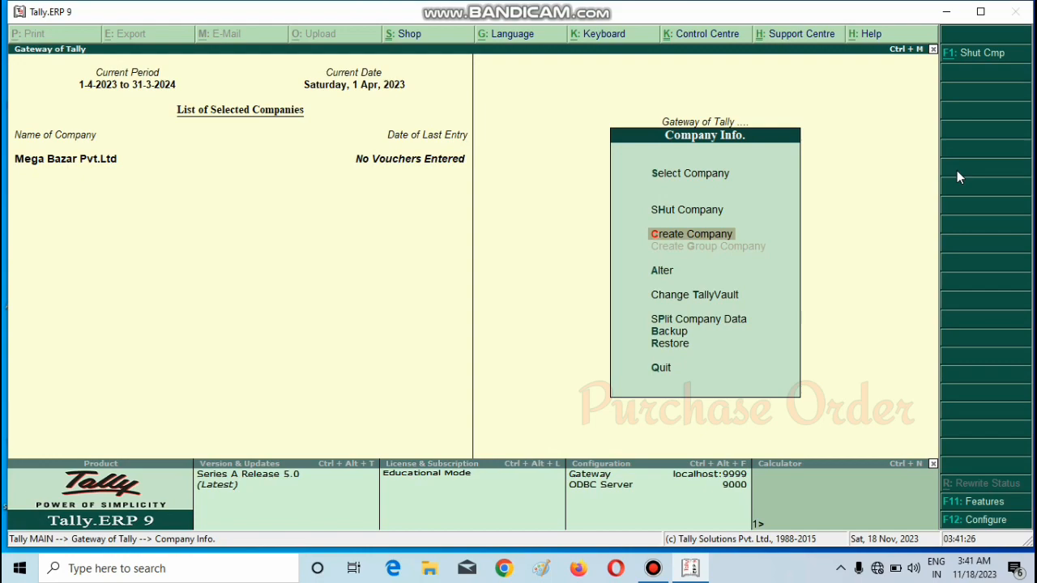
Open a blank Notepad document.
key(super+r)
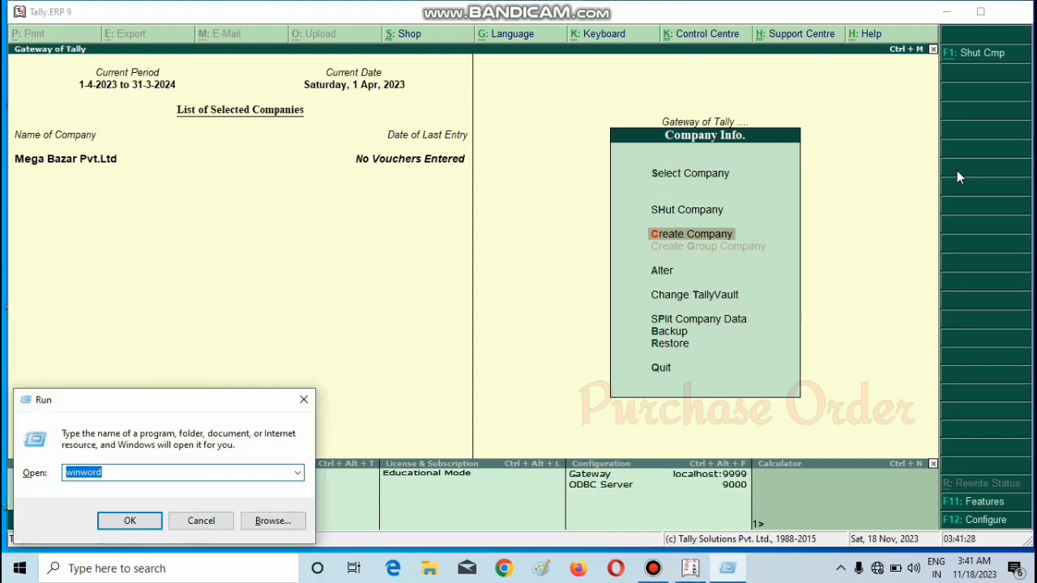
text(not)
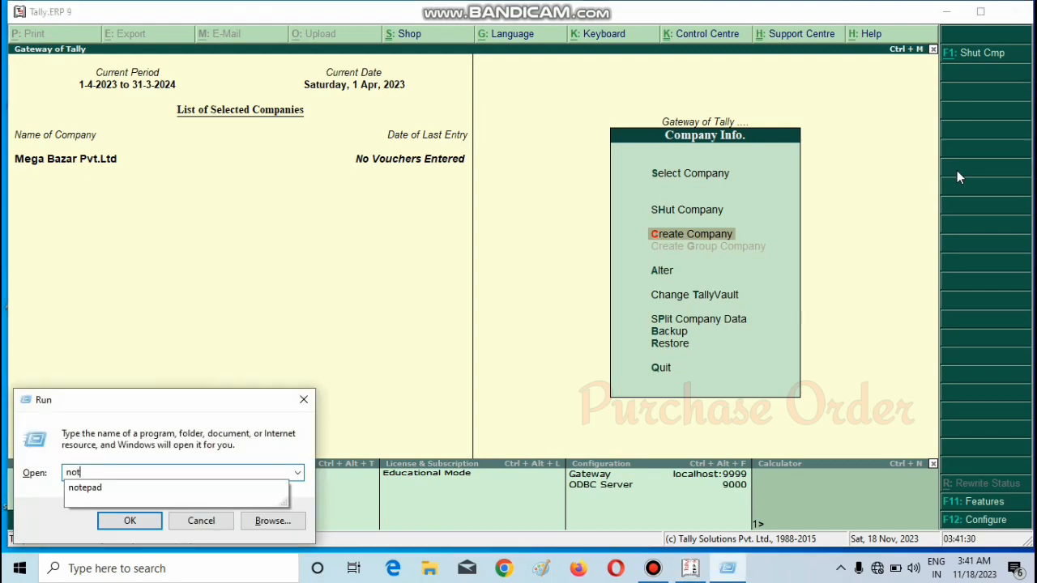
key(Down)
key(Return)
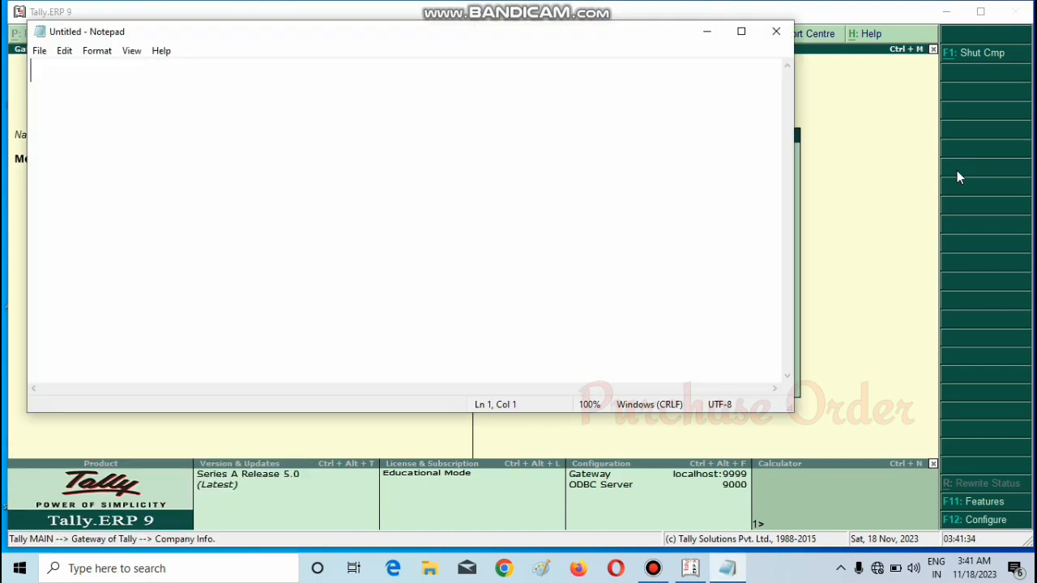
Write the note "i)company create-sale and purchase order enable-" on the first line of the Notepad document.
text(com)
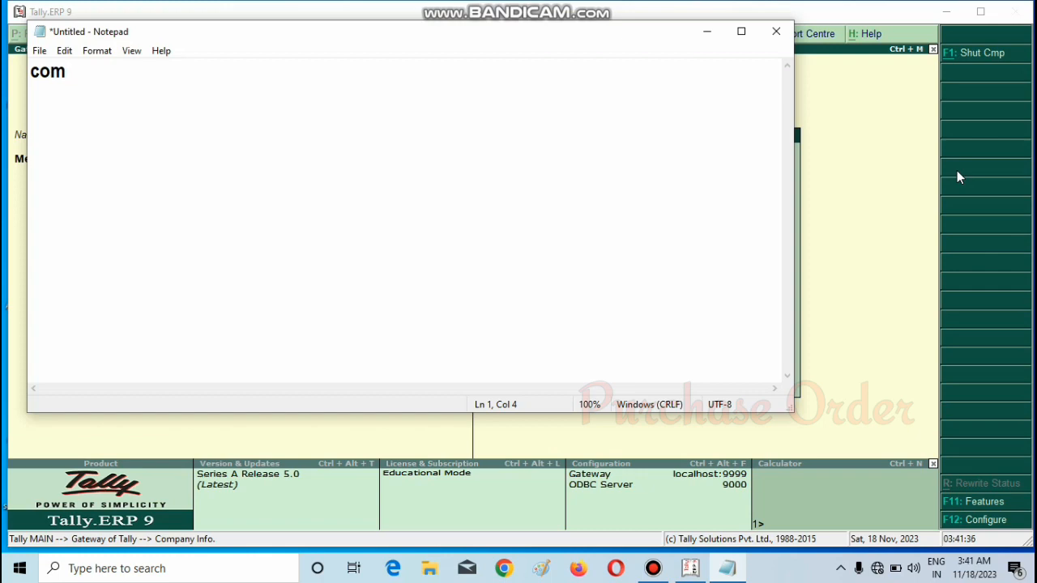
key(BackSpace)
key(BackSpace)
key(BackSpace)
text(i)company )
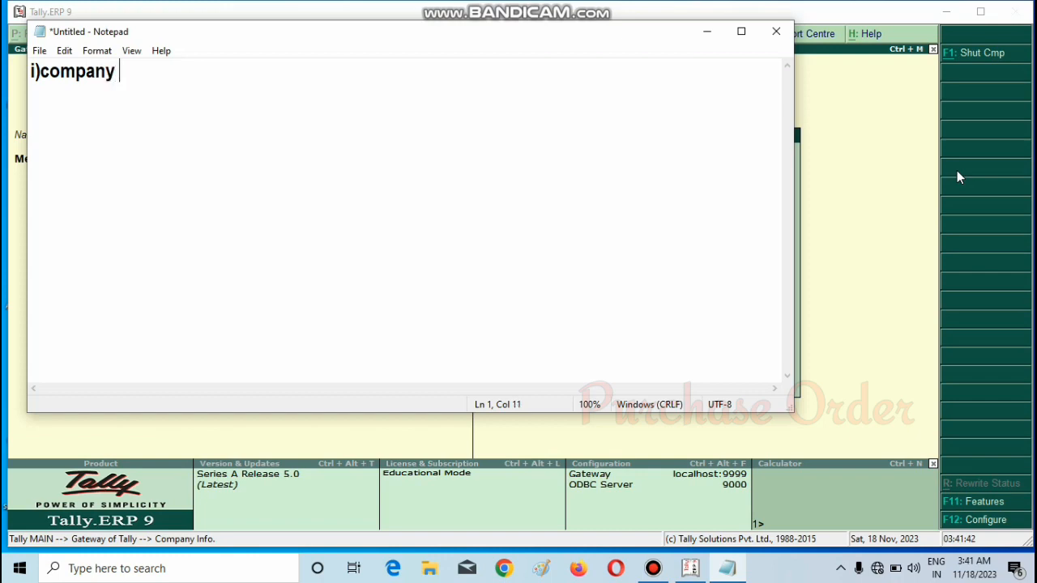
text(create)
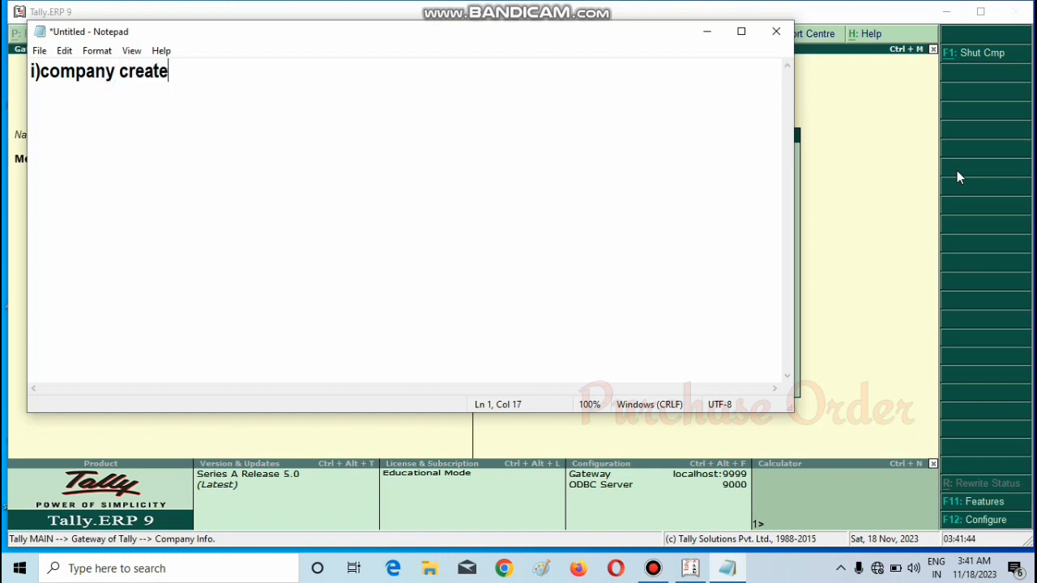
text(-sale )
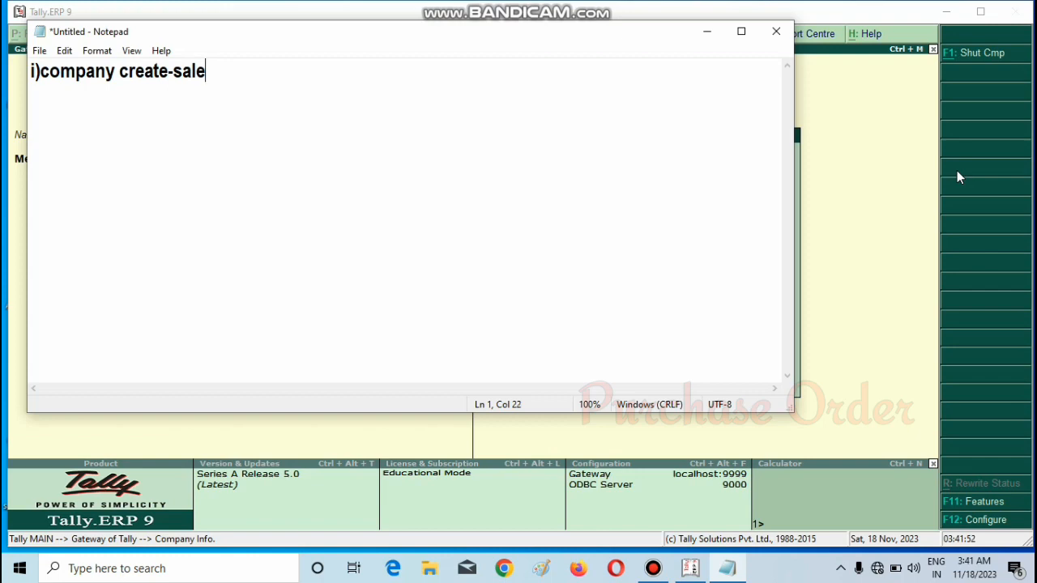
text(and pur)
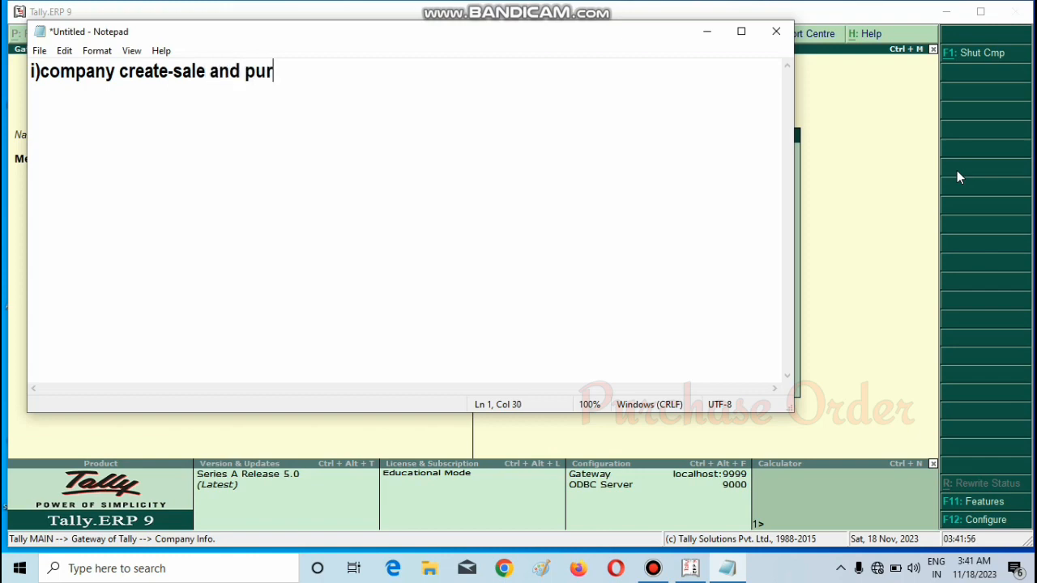
text(chase order en)
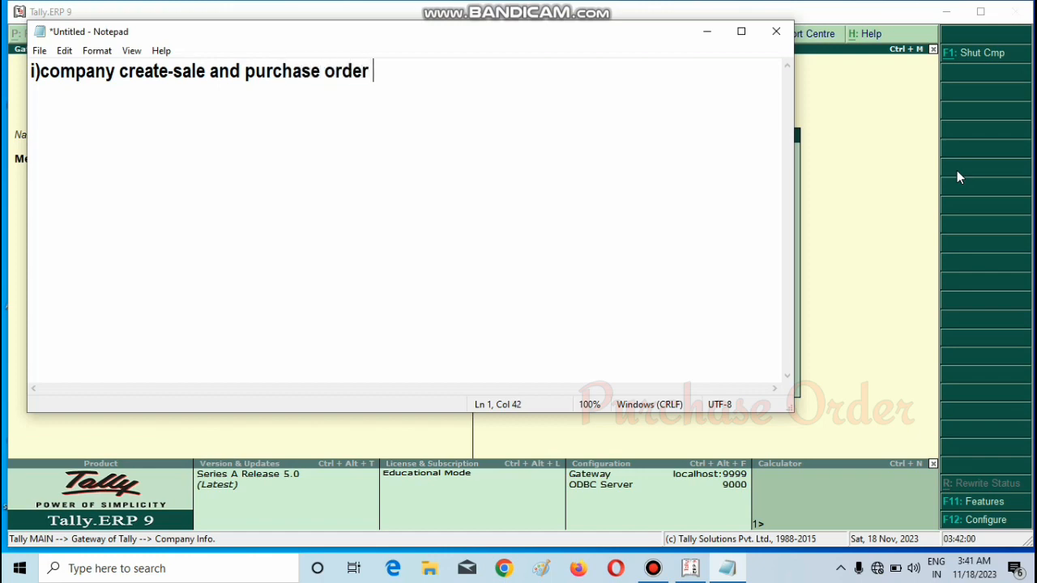
text(able-)
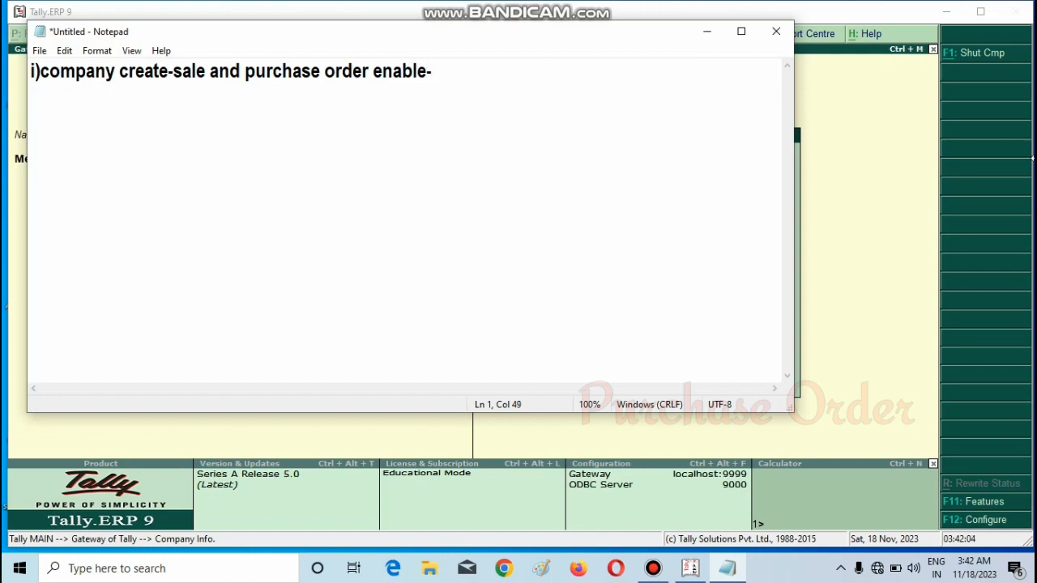
Switch back to Tally.ERP 9 and open the Inventory Features of Mega Bazar Pvt.Ltd.
click(803, 225)
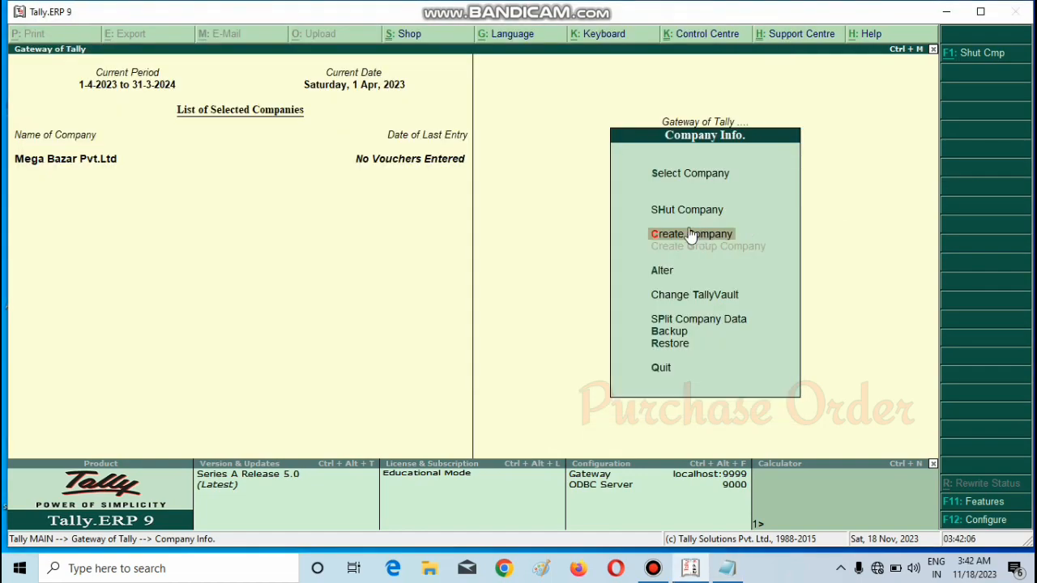
key(Escape)
key(F11)
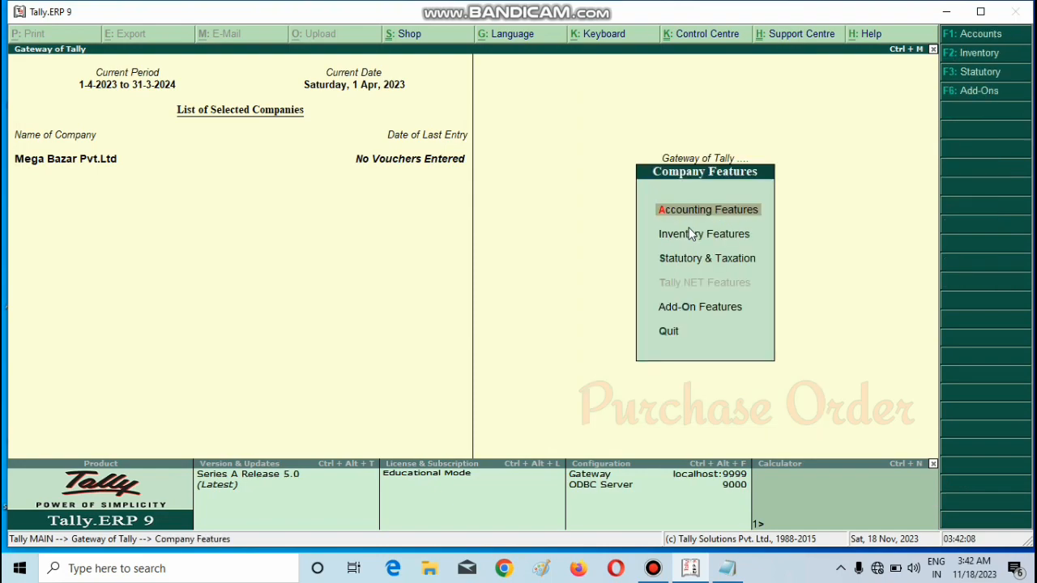
click(689, 233)
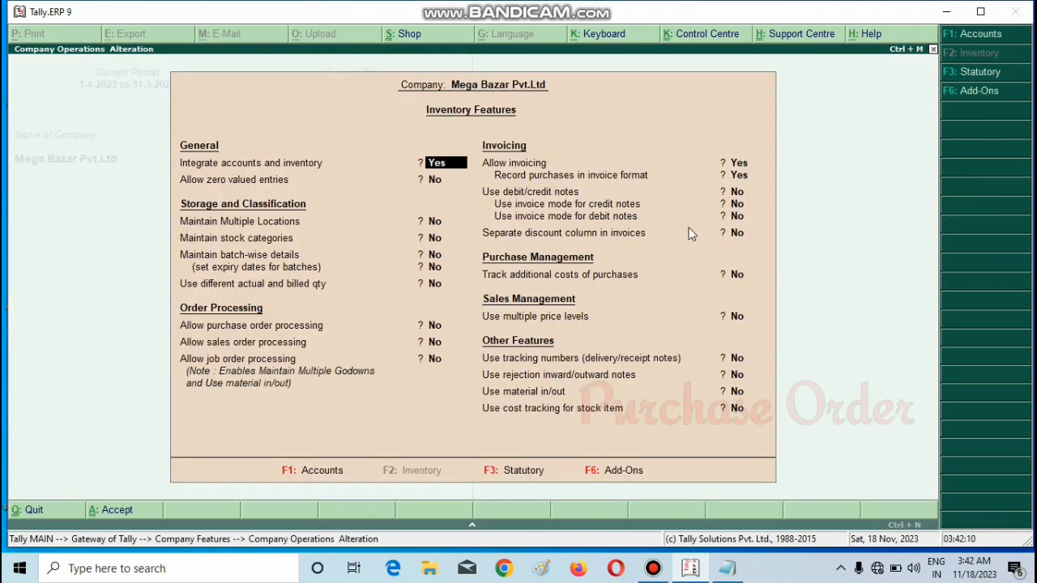
Set both purchase order processing and sales order processing to Yes and save the inventory features.
key(Return)
key(Return)
key(Return)
key(Return)
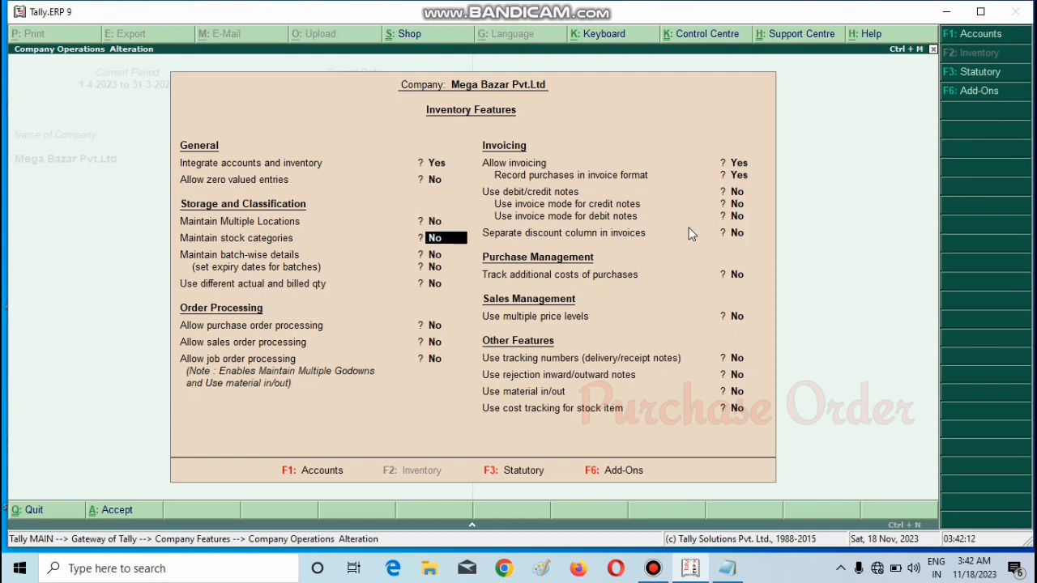
key(Return)
key(Return)
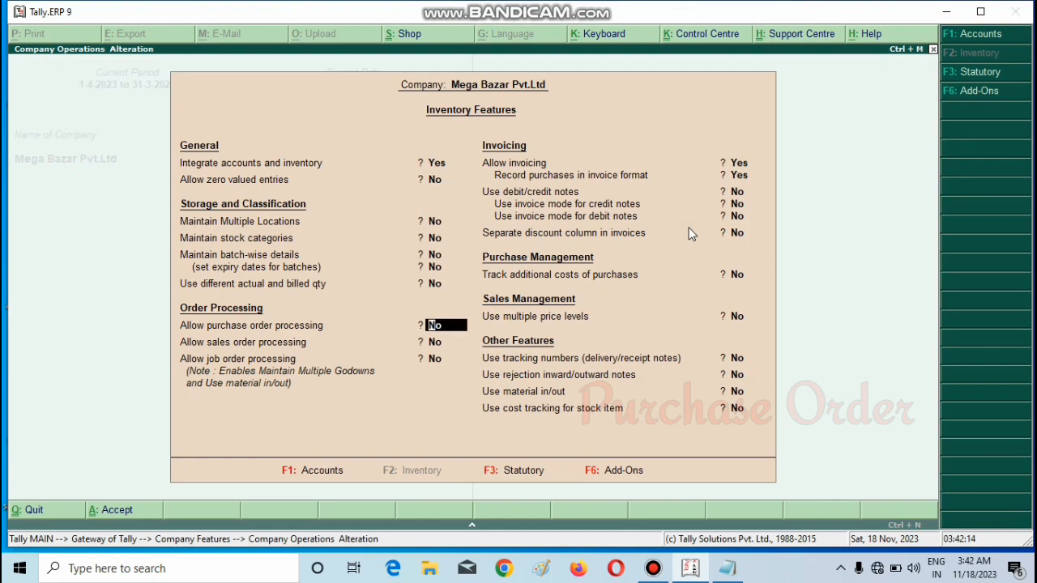
text(y)
key(Return)
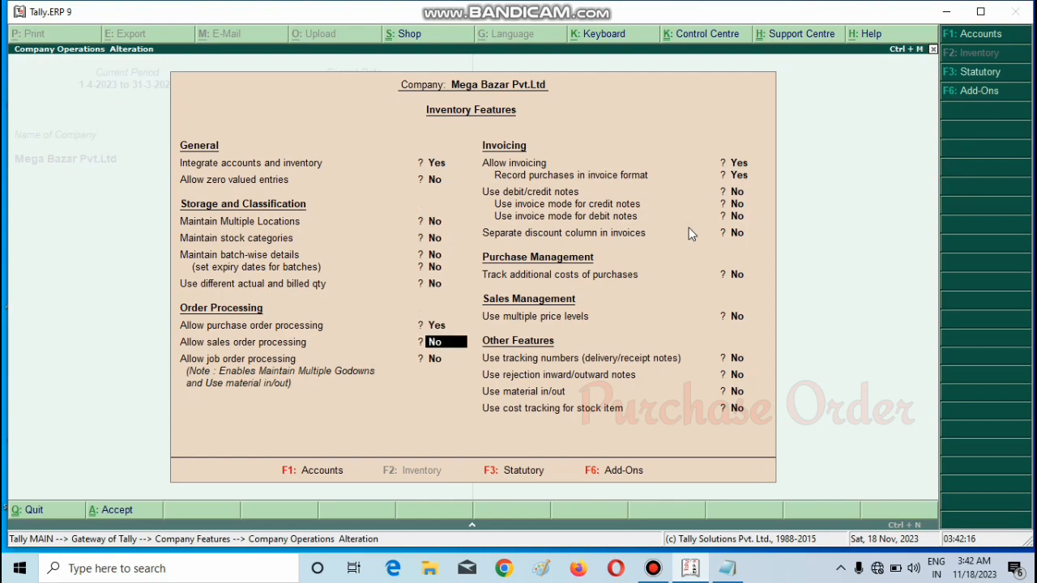
text(y)
key(Return)
key(ctrl+a)
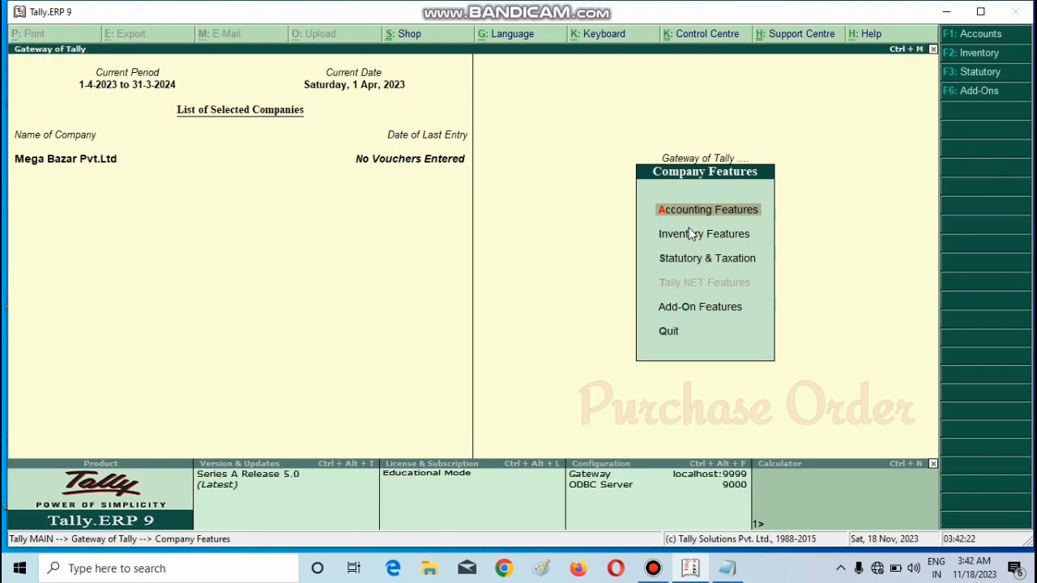
Switch to Notepad and add the note "ii)ledger" on a second line below the company note.
click(727, 568)
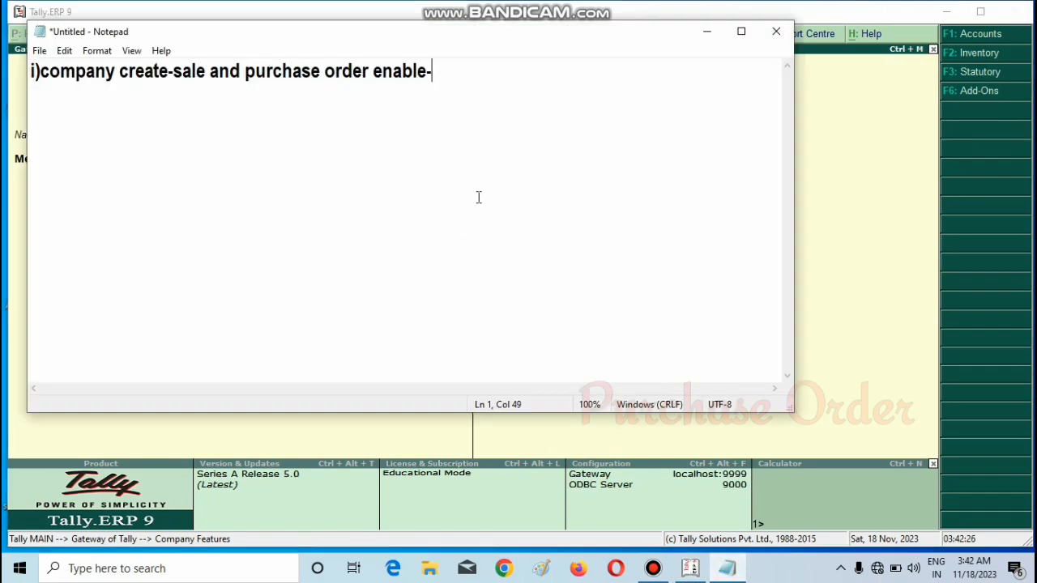
key(Return)
text(ii)ledger)
Switch back to Tally.ERP 9, leave the company features and open the creation form for a single ledger.
click(883, 398)
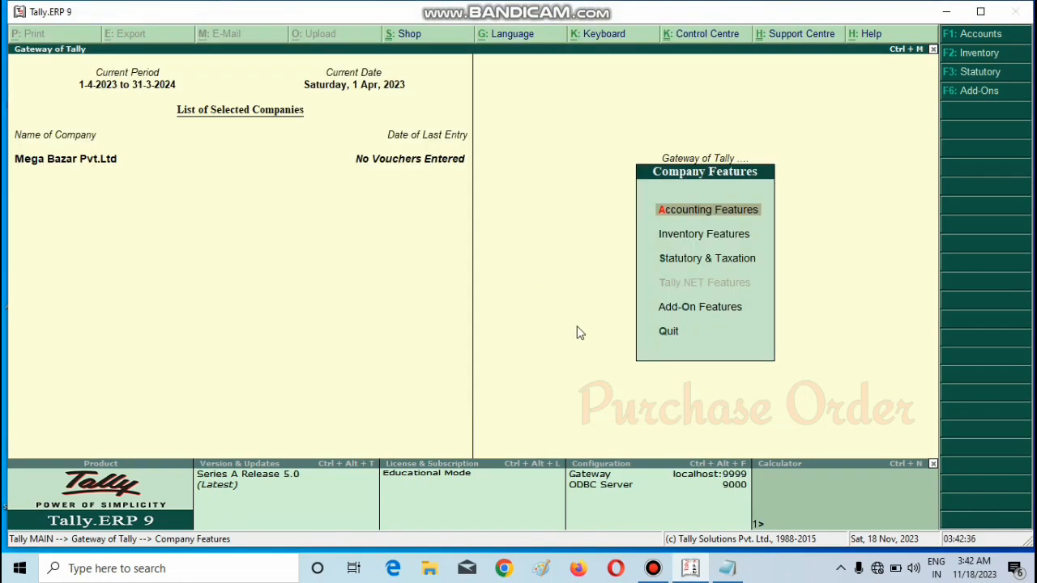
key(Escape)
key(Up)
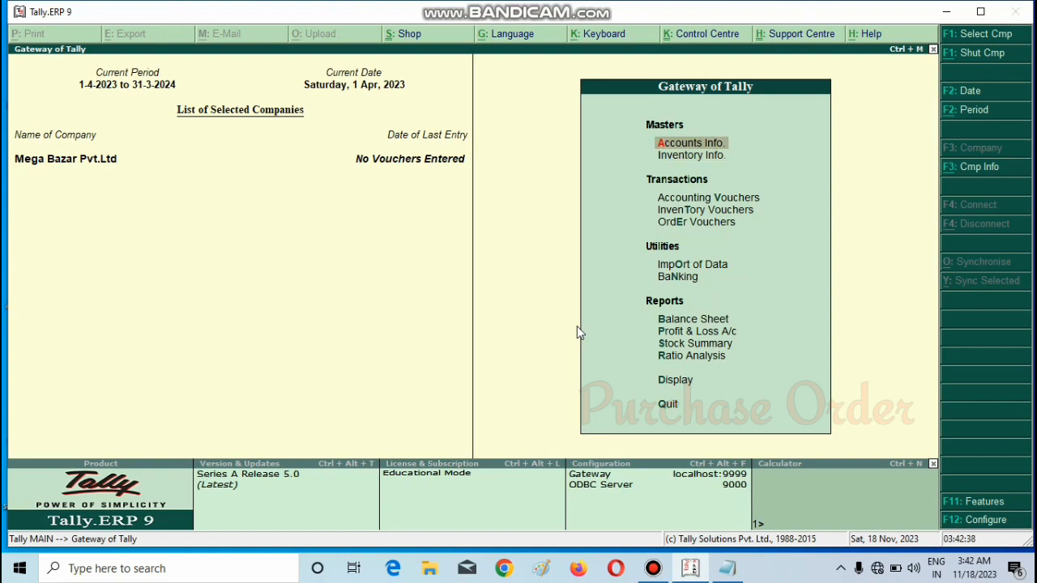
key(Return)
key(Down)
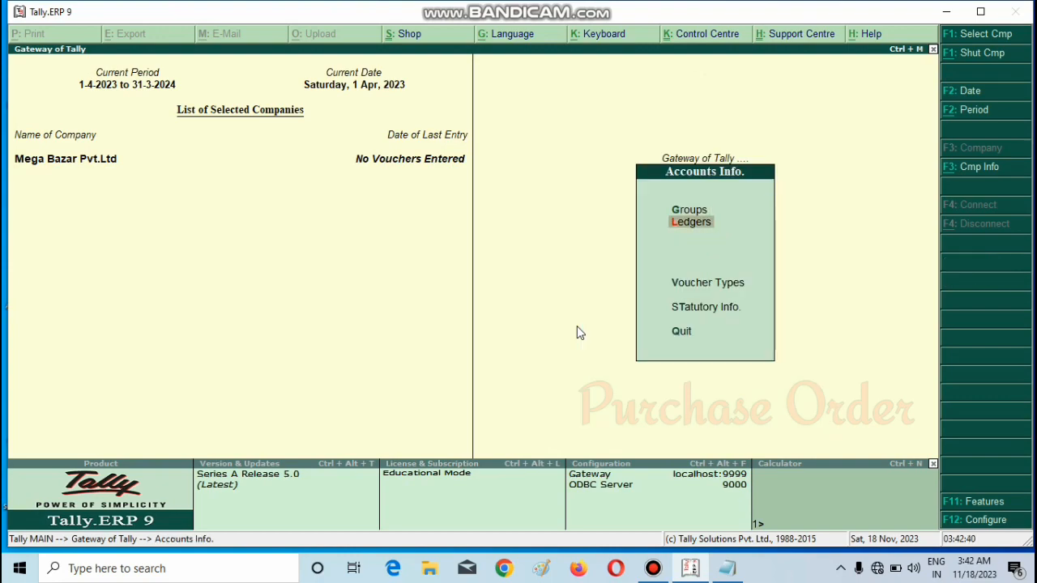
key(Return)
key(Return)
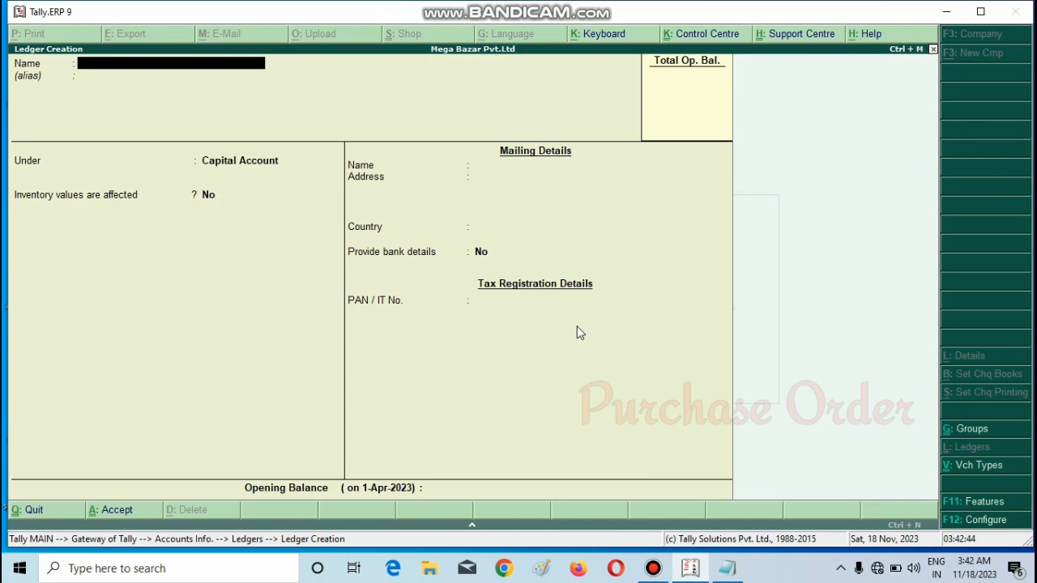
Create a ledger named "Purchase Account" under the Purchase Accounts group and save it.
text(Purchase Account)
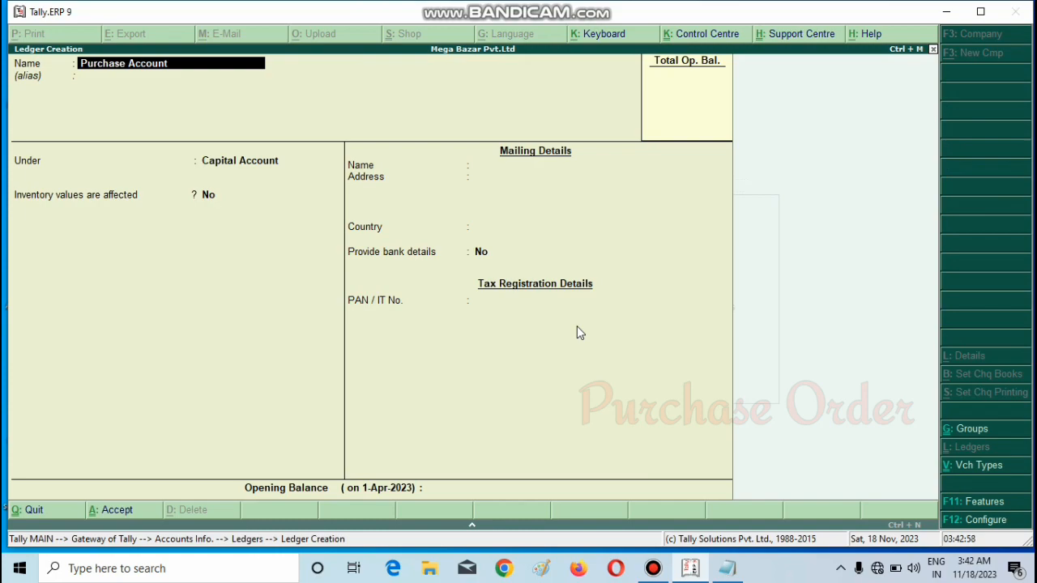
key(Return)
key(Return)
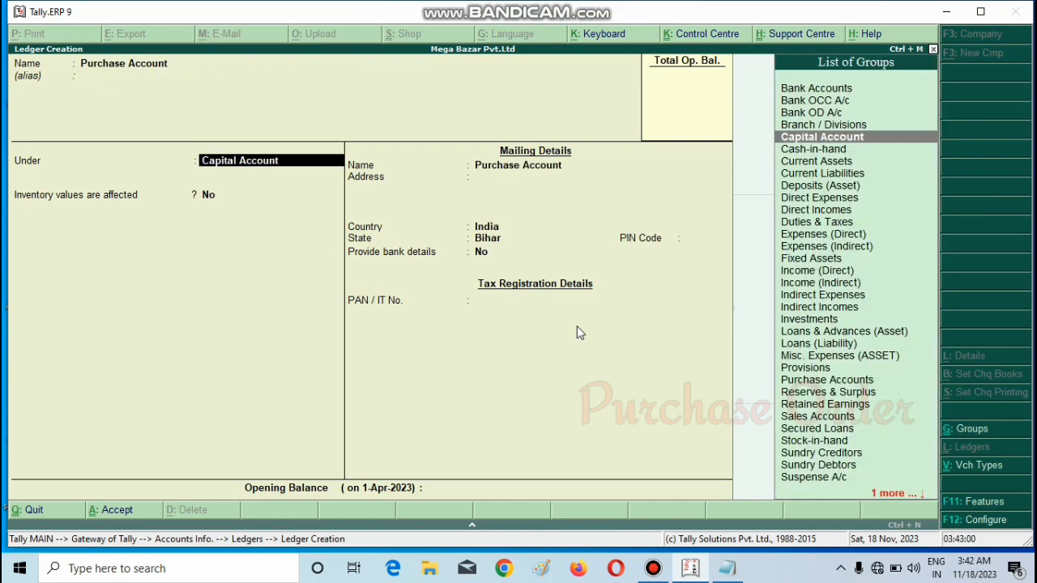
text(P)
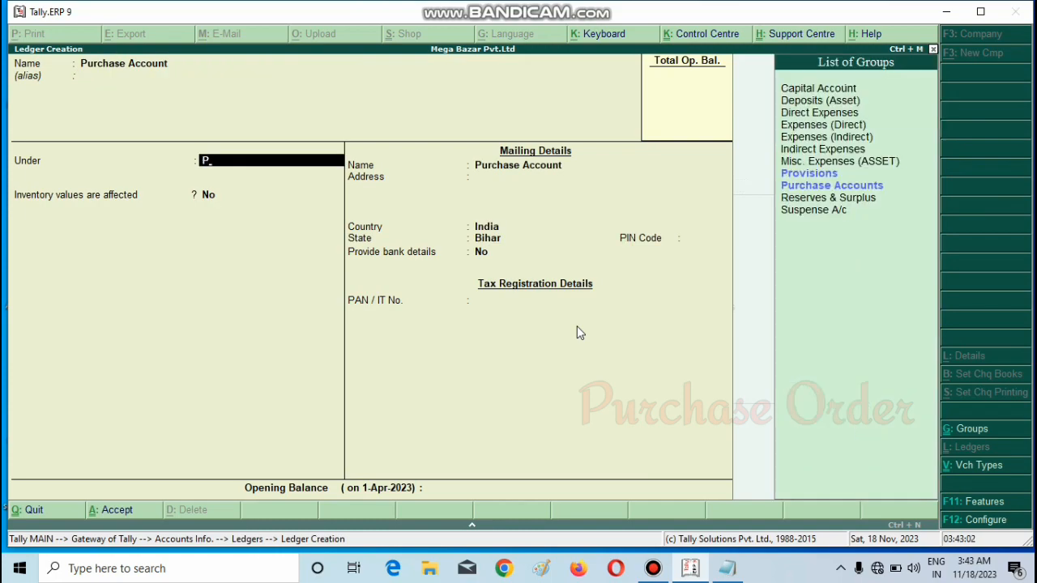
key(Down)
key(Return)
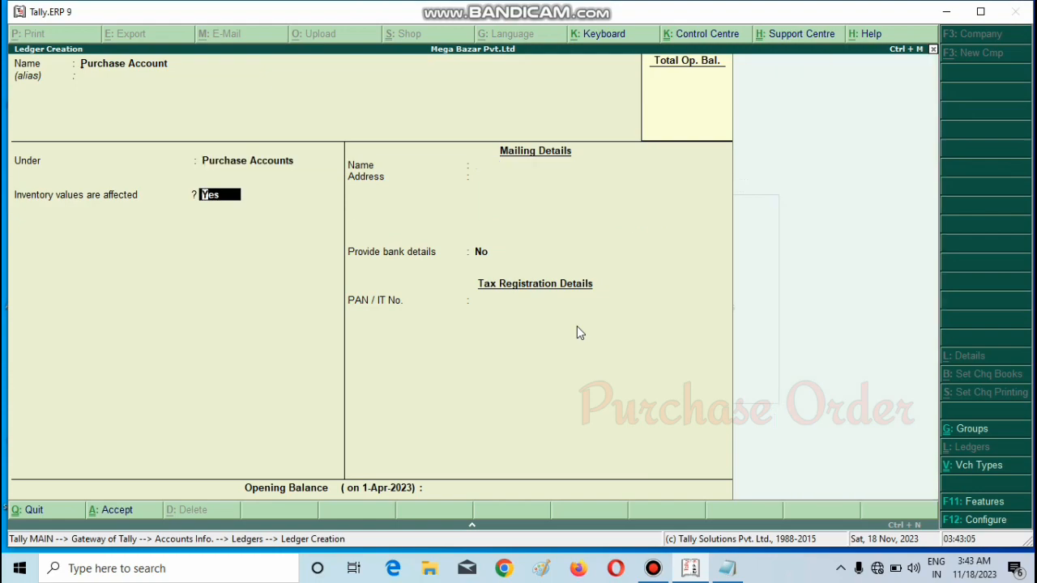
key(ctrl+a)
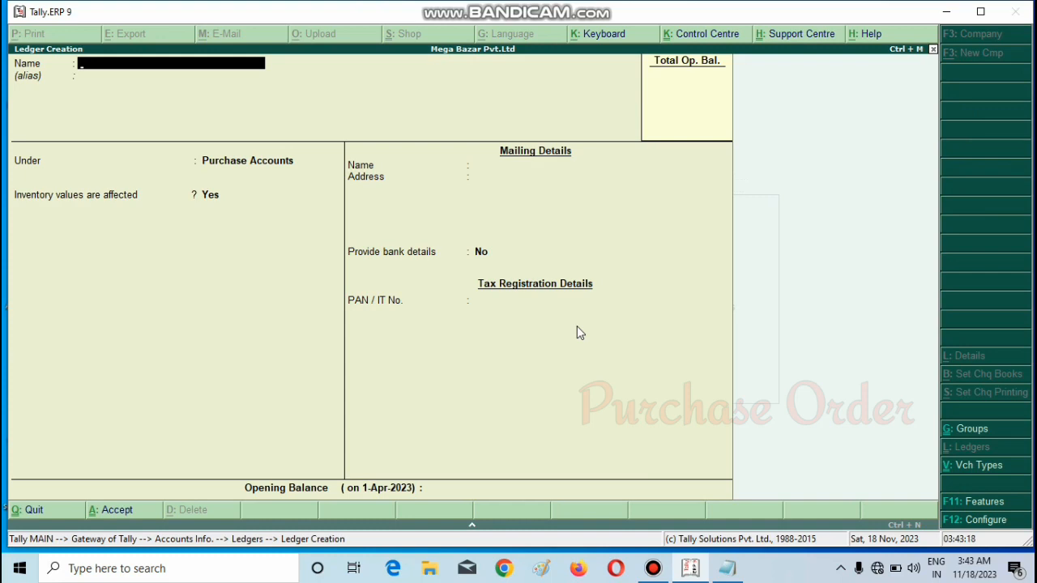
Name a new ledger with the supplier's name and "(Vishal Pvt.Ltd)", and place it under Sundry Creditors.
text(Ramu Suppler(Vish)
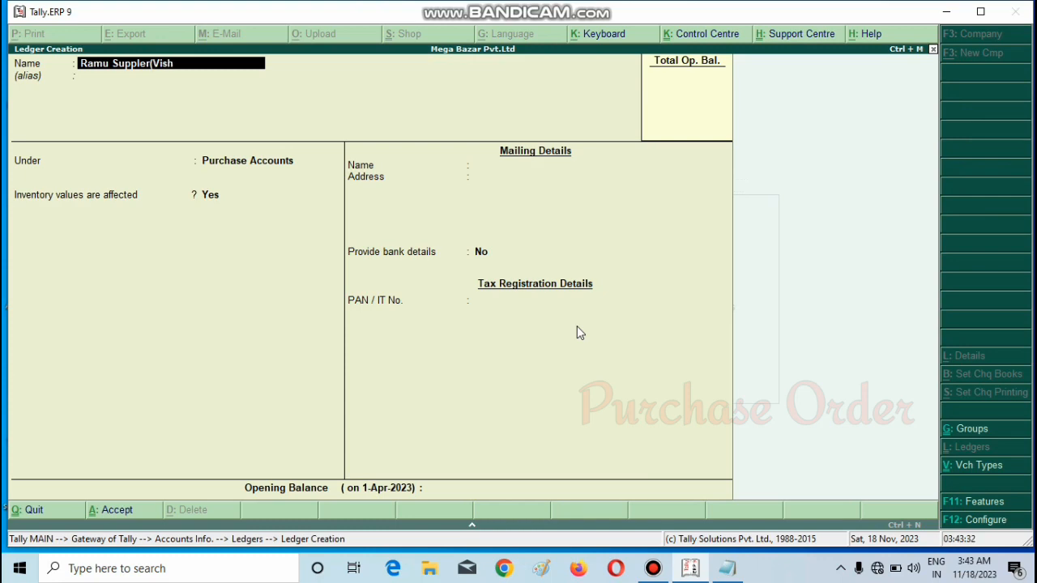
text(al Pvt.Ltd))
key(Return)
key(Return)
text(S)
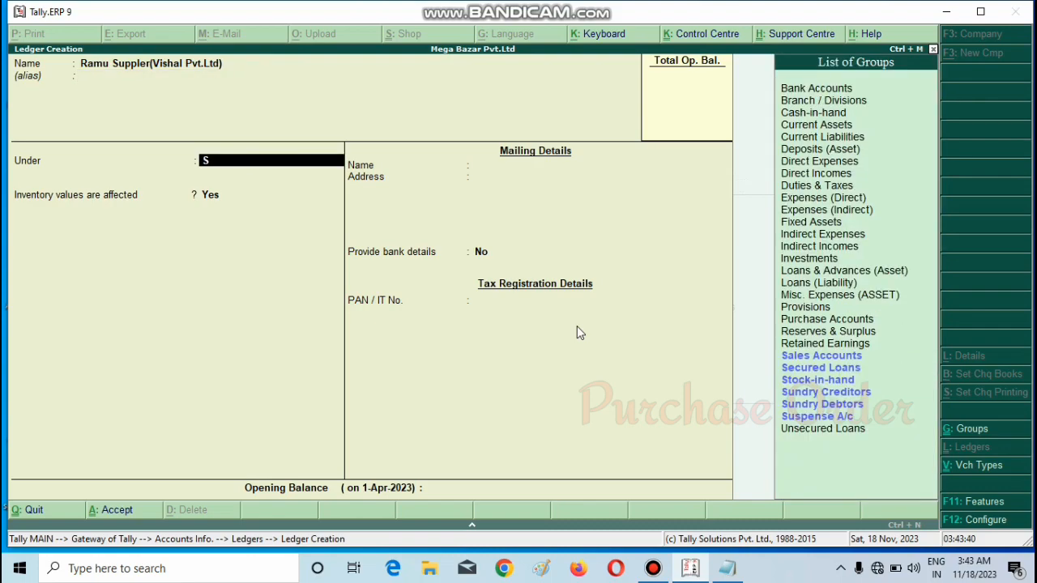
key(Down)
key(Down)
key(Down)
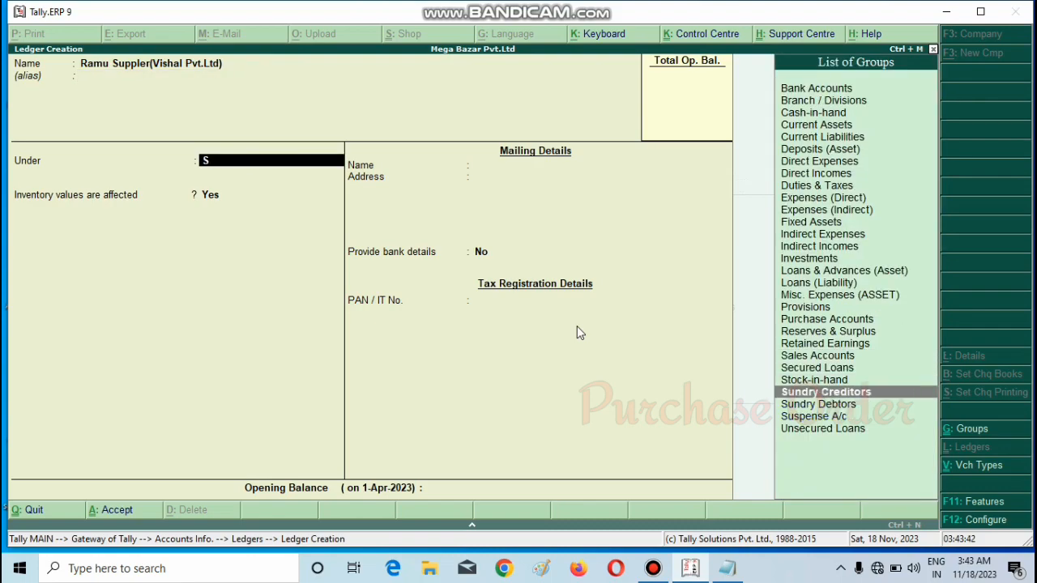
key(Return)
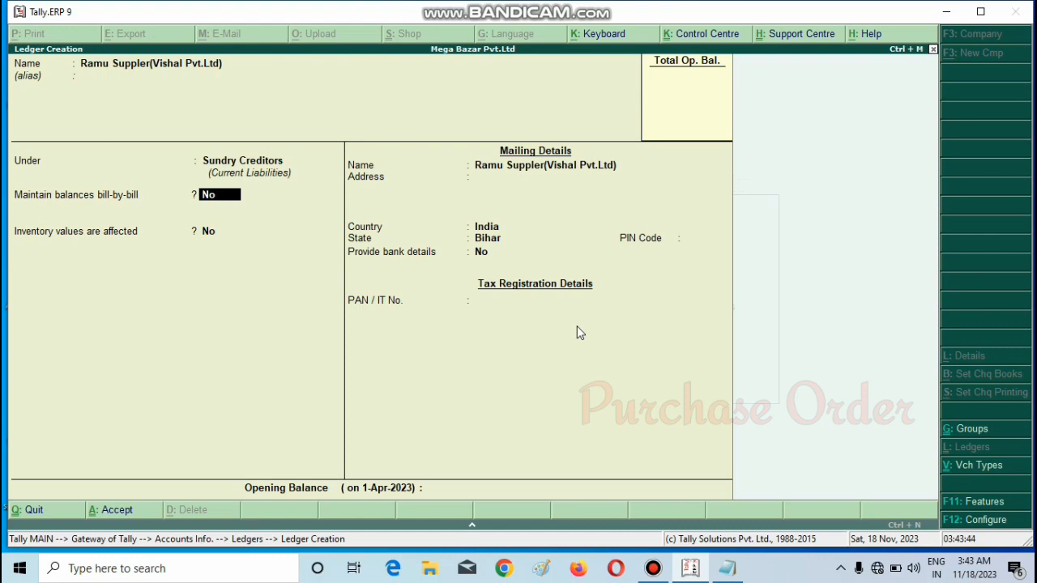
Fill in the supplier's mailing address and postal code, and save the supplier ledger.
key(Return)
key(Return)
key(Return)
text(D)
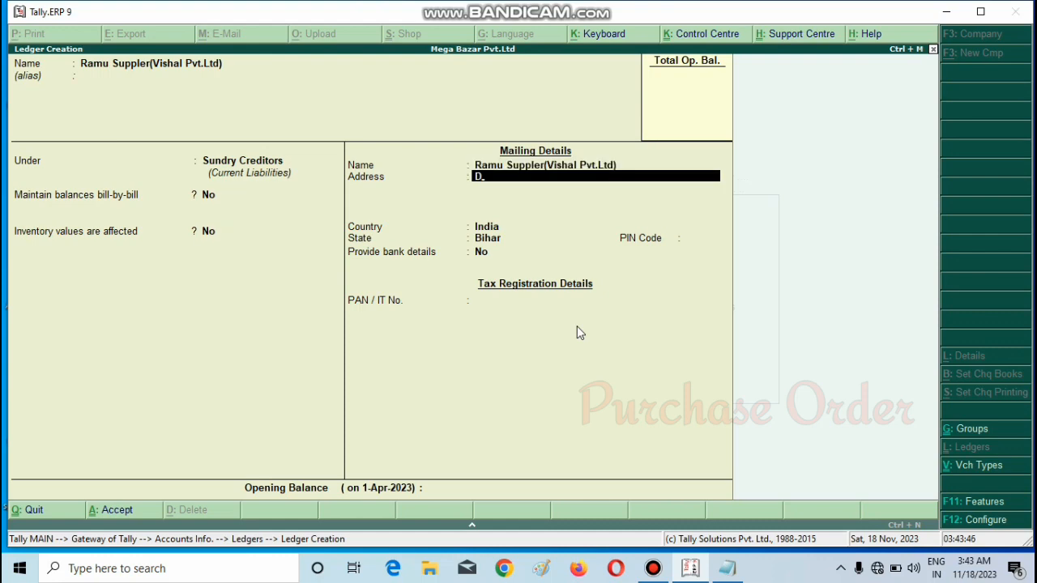
text(haka)
key(Return)
key(Return)
key(Return)
key(Return)
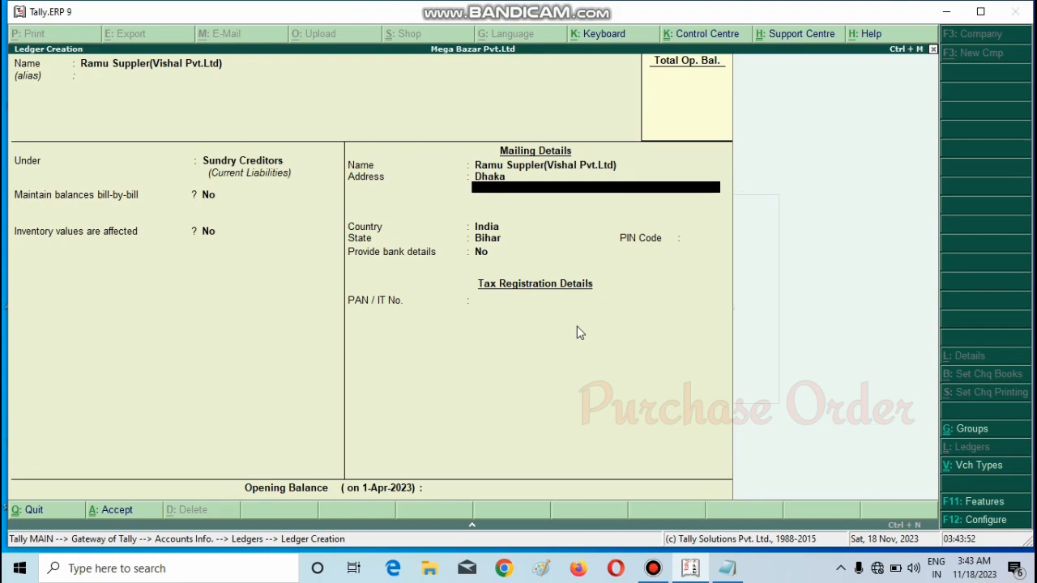
text(845415)
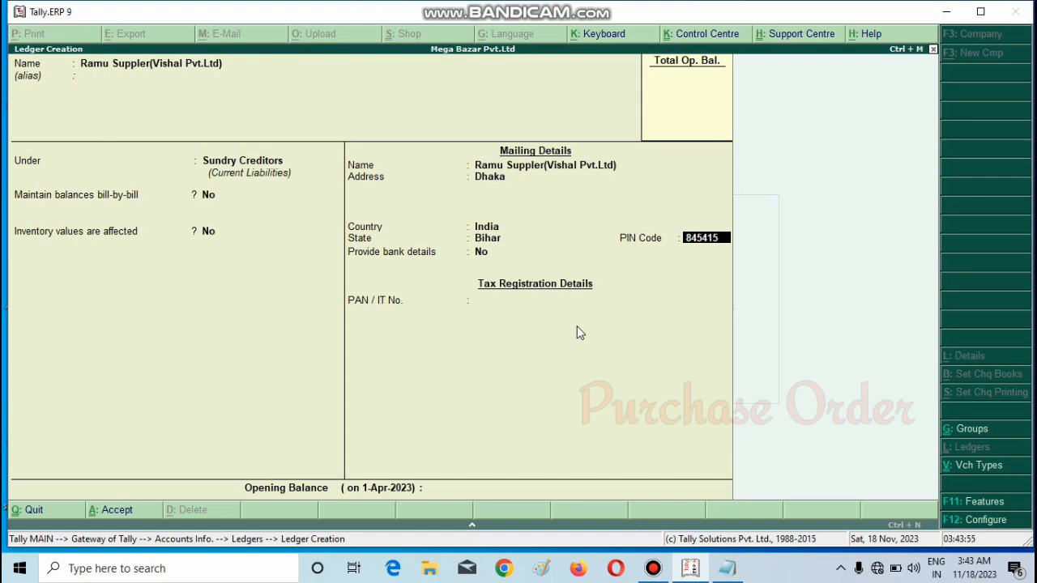
key(Return)
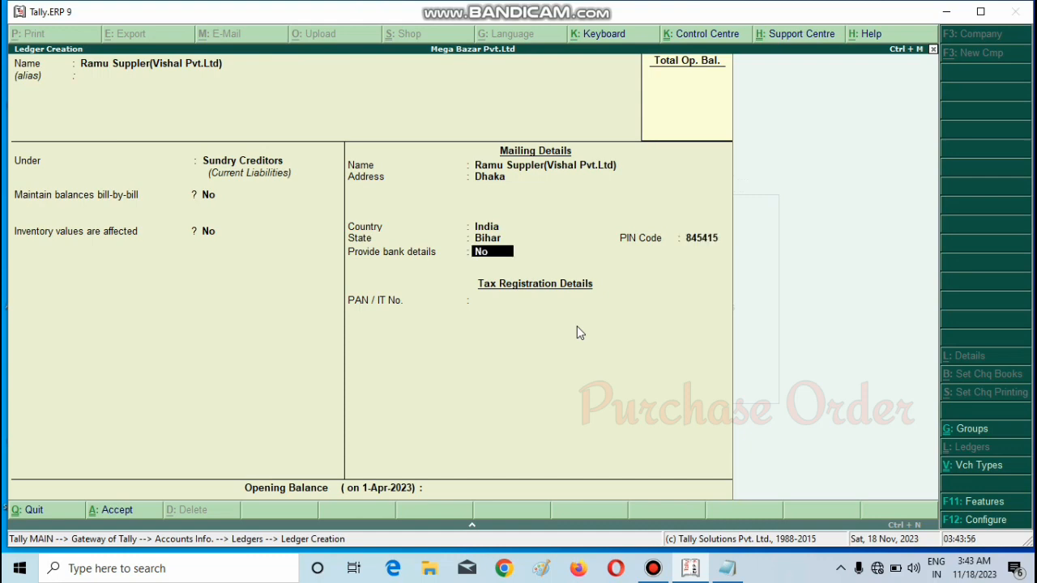
key(ctrl+a)
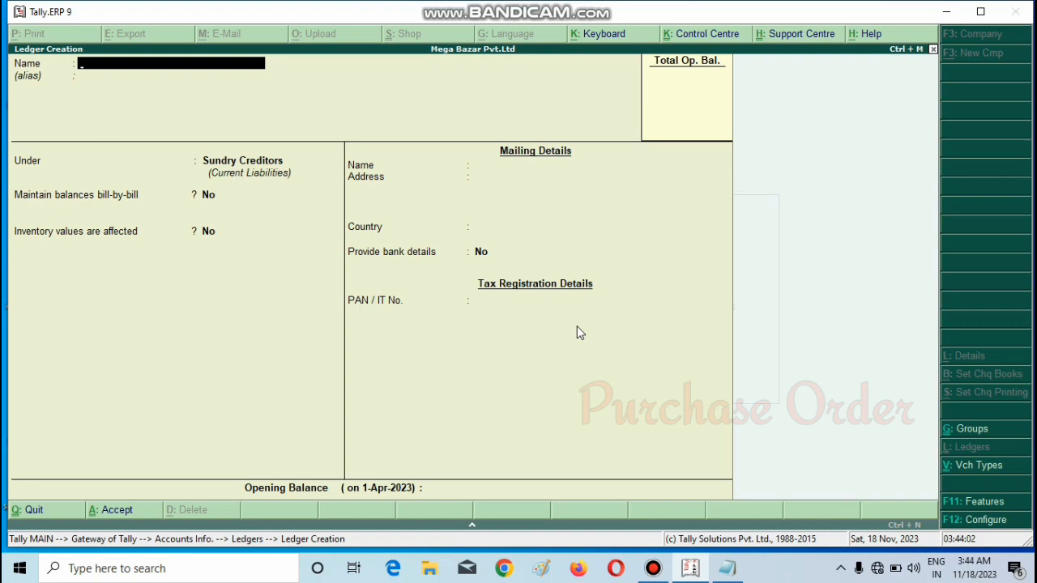
Create a ledger named "Purchase Order" under the Purchase Accounts group and save it.
text(Purchase Order)
key(Return)
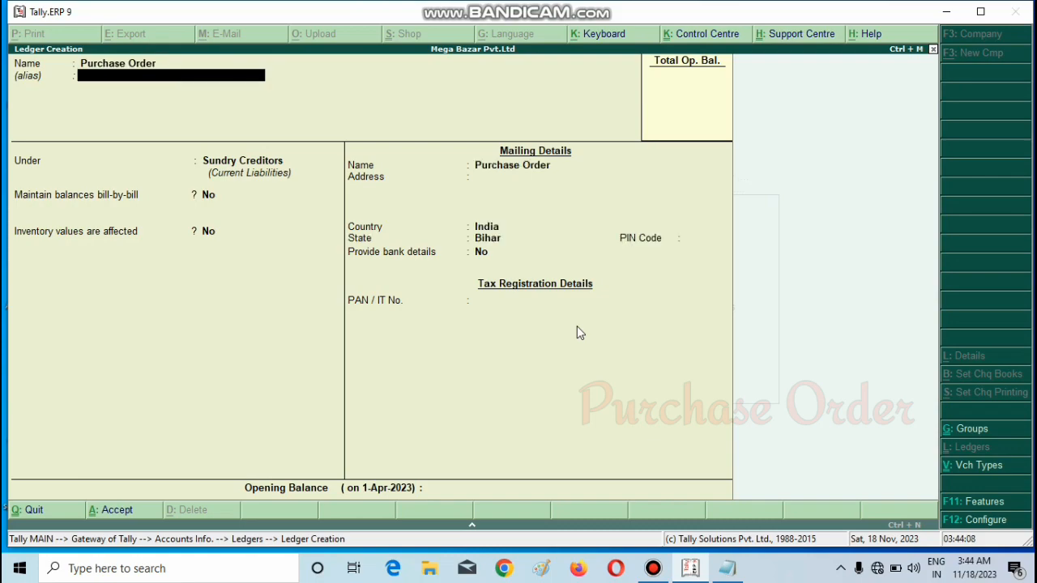
key(Return)
text(P)
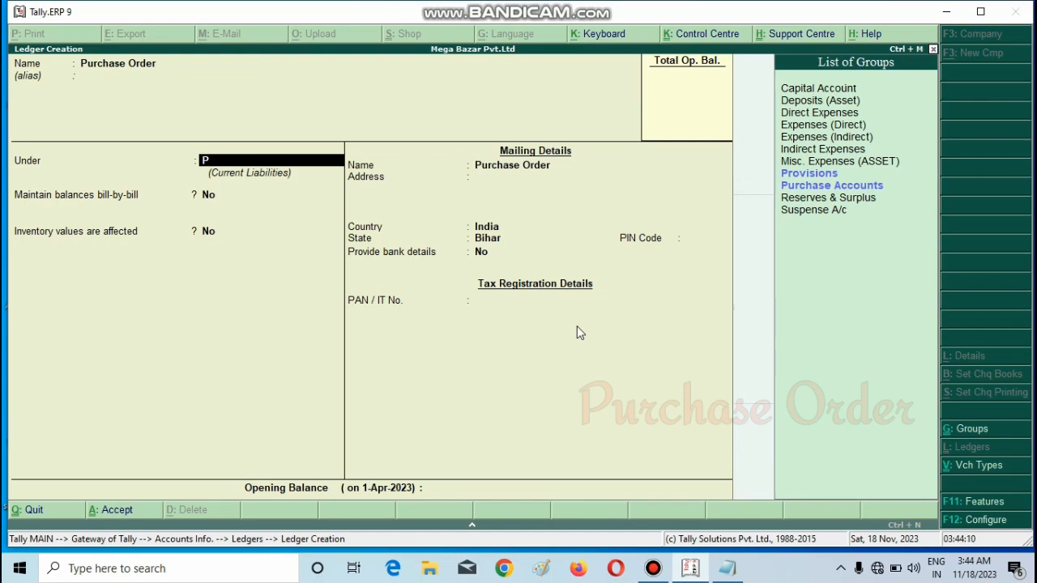
text(u)
key(Return)
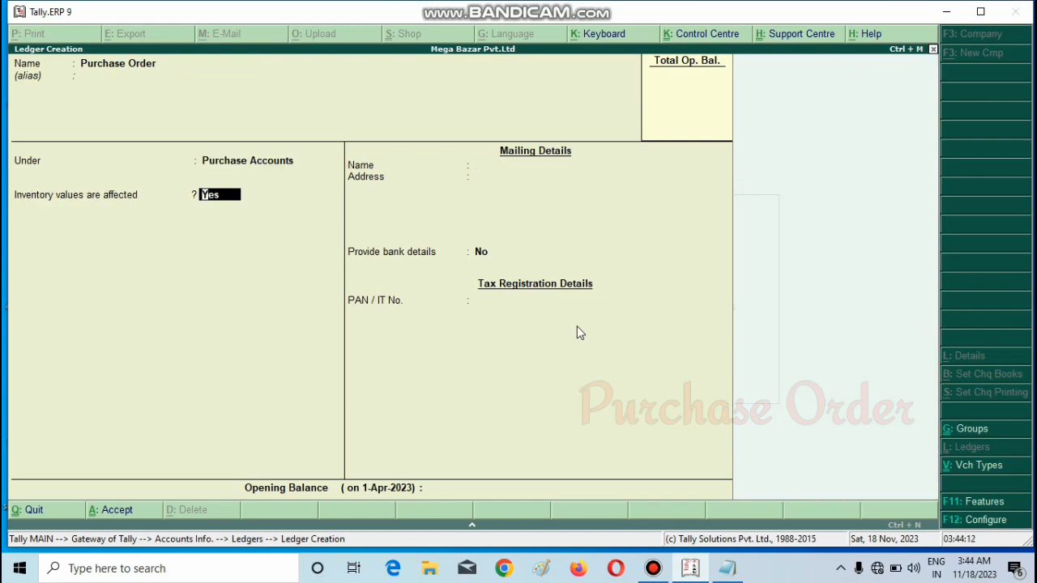
key(ctrl+a)
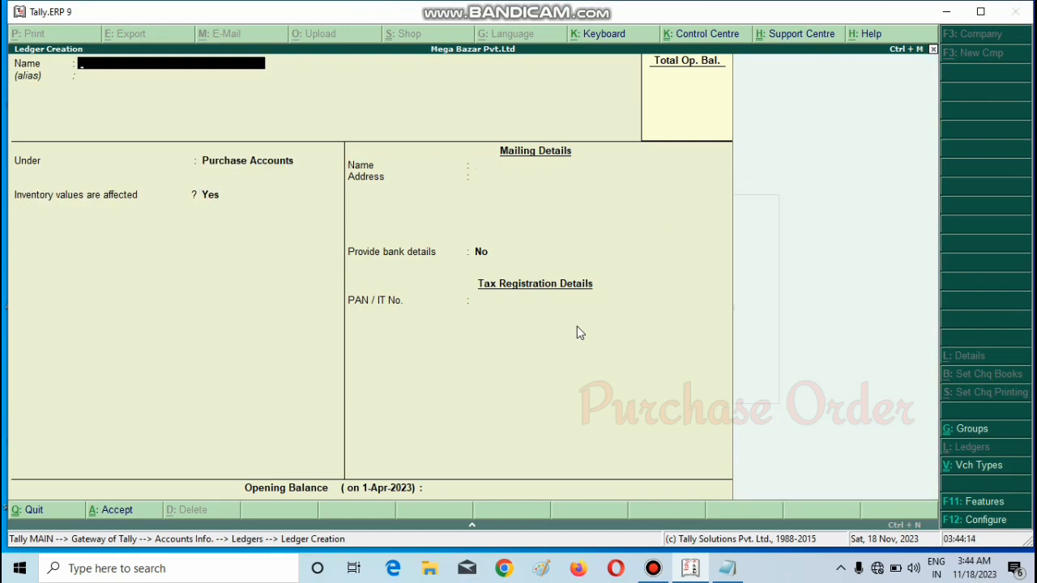
Create a ledger named "Sale Acoount" under the Sales Accounts group and save it.
text(Sale Acoount)
key(Return)
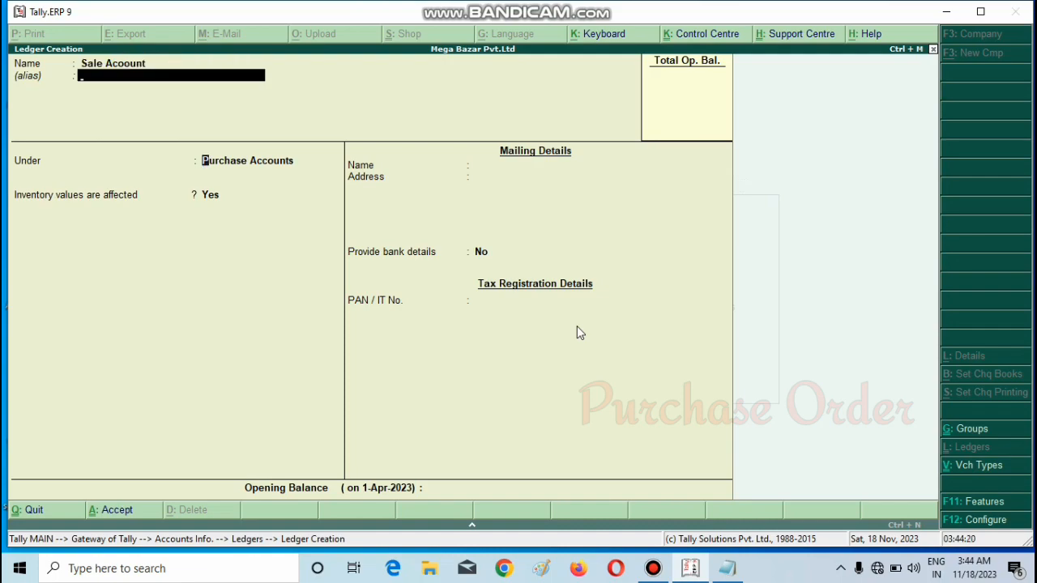
text(S)
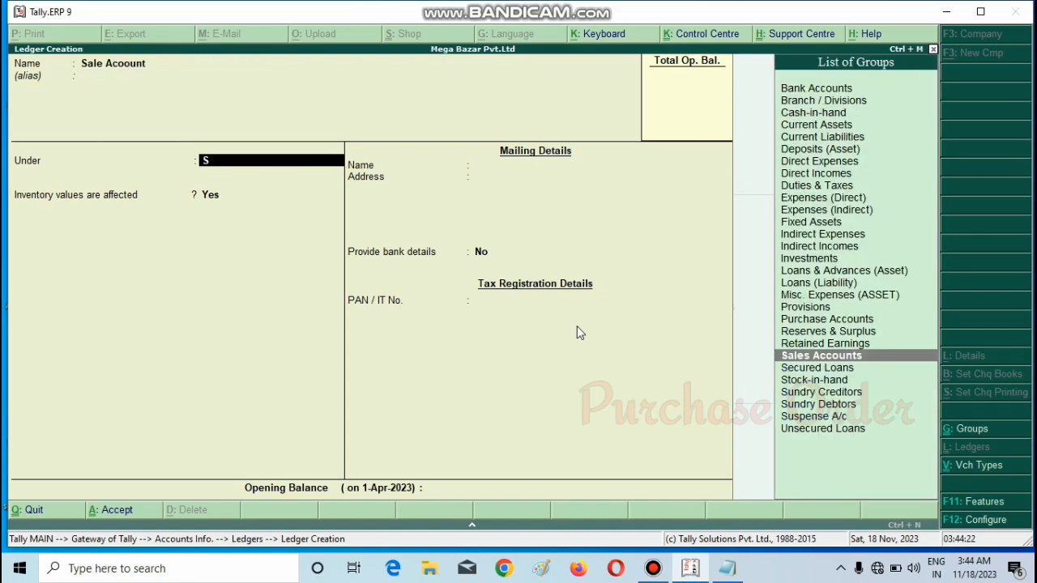
key(Return)
key(ctrl+a)
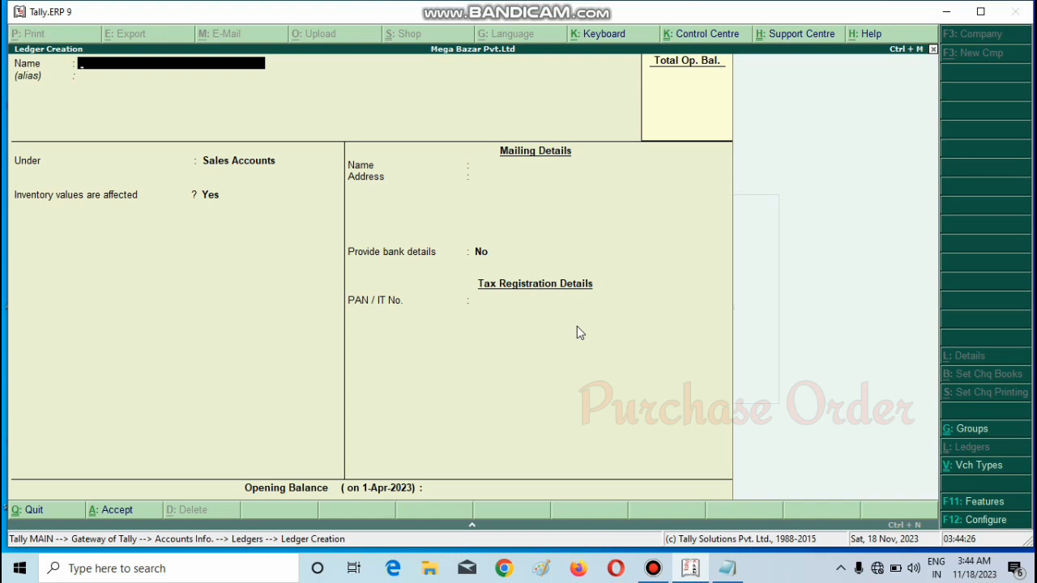
Name a new ledger with the customer's name followed by "Customer", and place it under Sundry Debtors.
text(Rani Customer)
key(Return)
key(Return)
text(S)
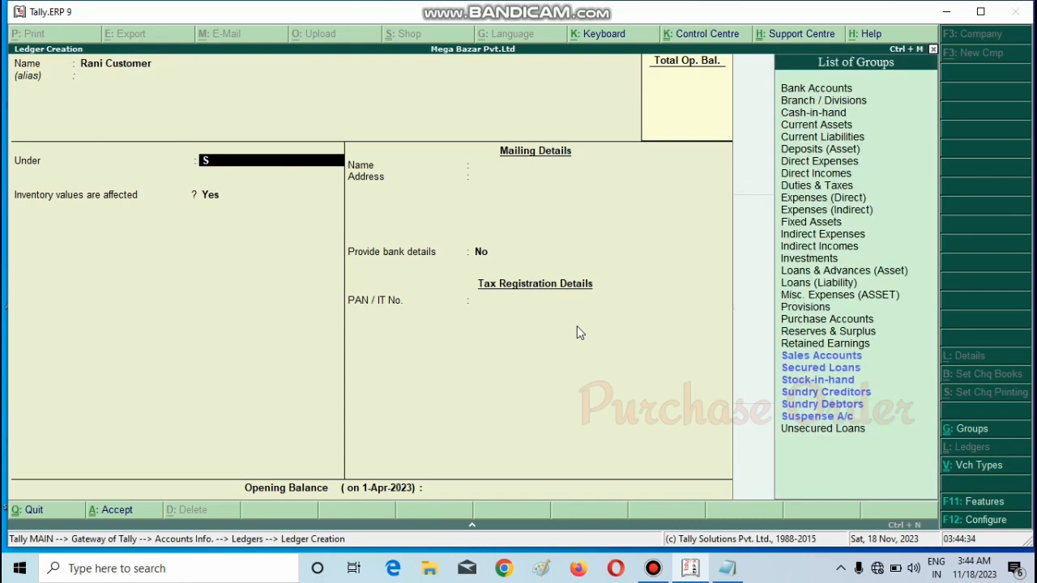
key(Down)
key(Down)
key(Down)
key(Down)
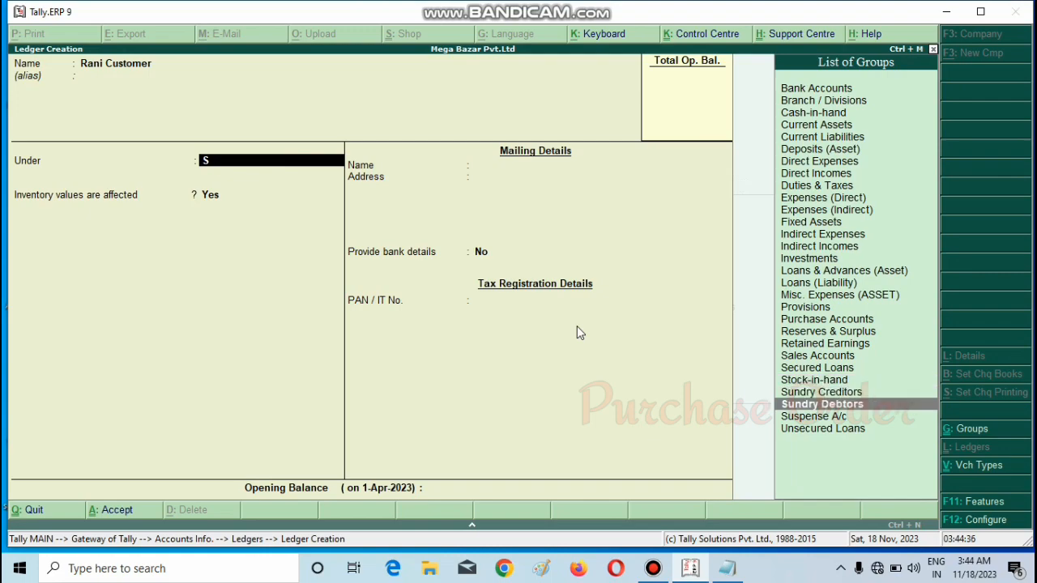
key(Return)
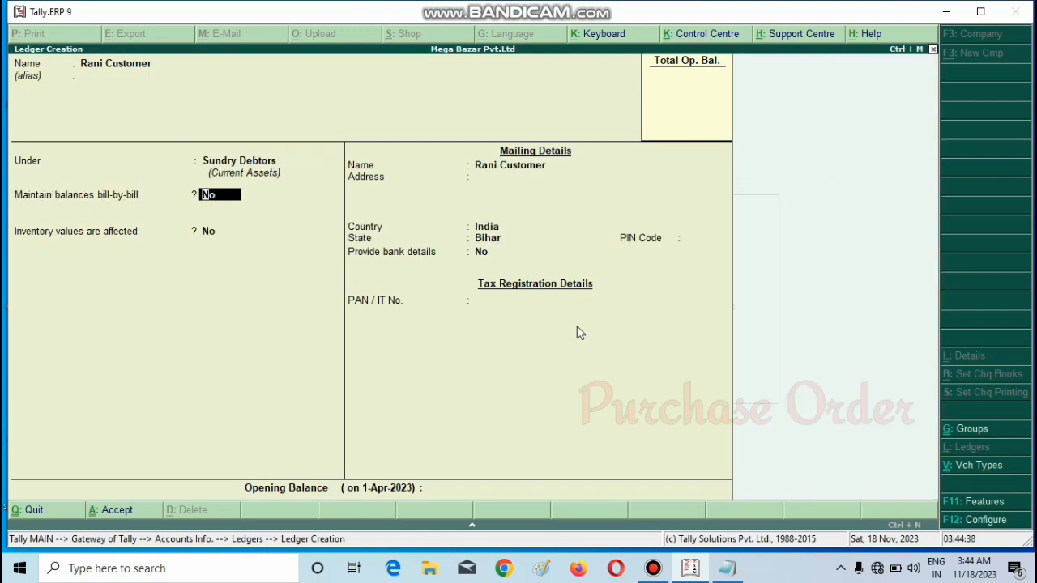
Fill in the customer's mailing address and save the customer ledger.
key(Return)
key(Return)
text(Motiohar)
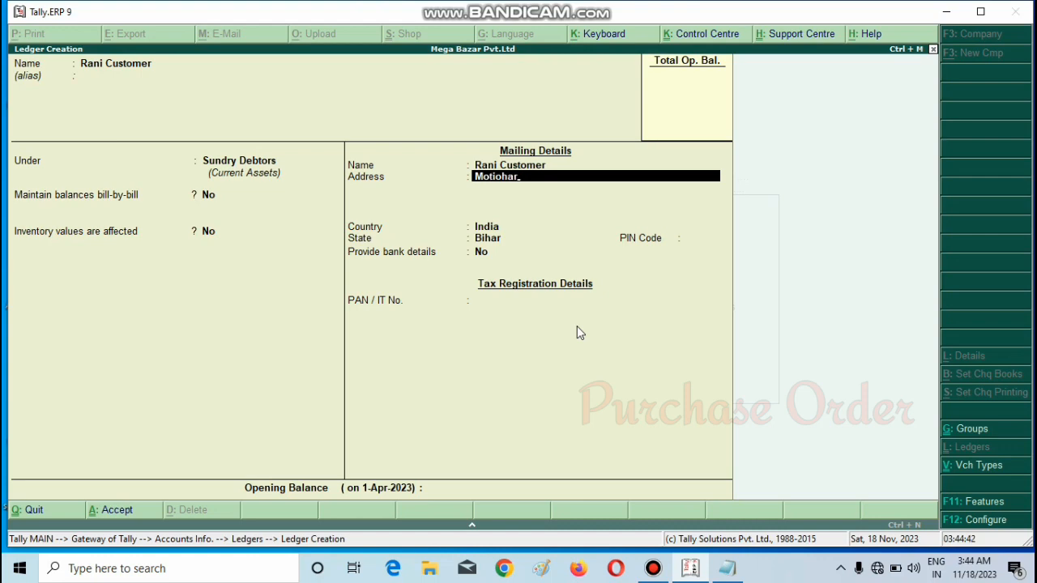
text(i)
key(ctrl+a)
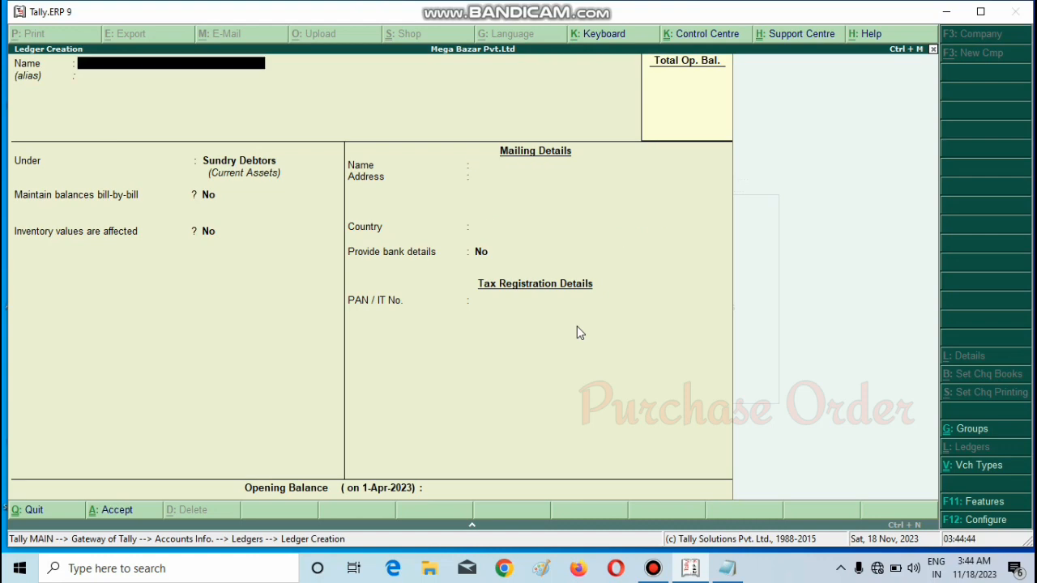
Create a ledger named "Sale Order" under the Sales Accounts group, save it and leave ledger creation.
text(Sale Order)
key(Return)
text(S)
key(Down)
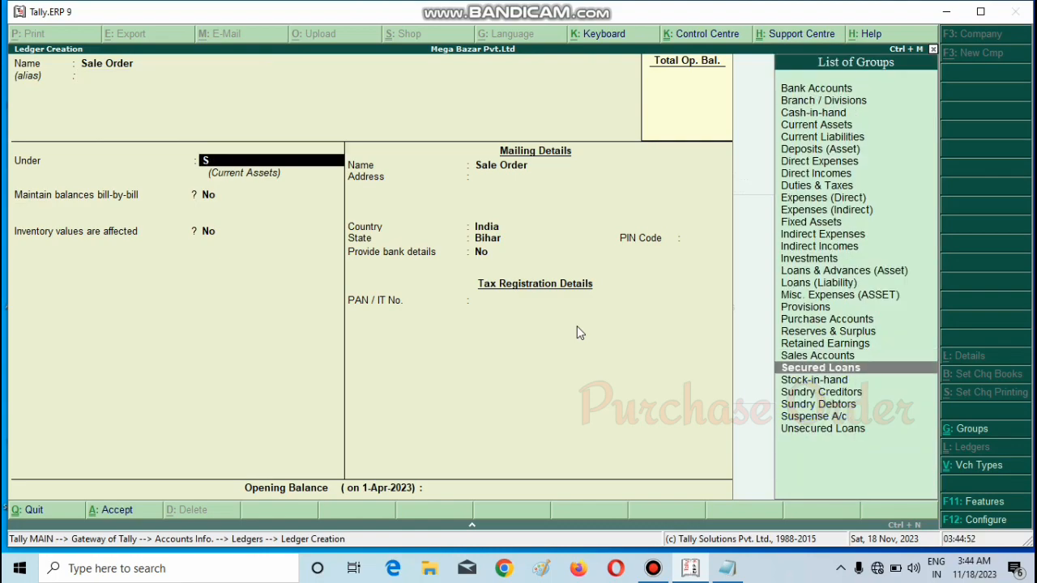
key(Up)
key(Return)
key(Return)
key(Return)
key(Return)
key(Return)
key(Return)
key(Return)
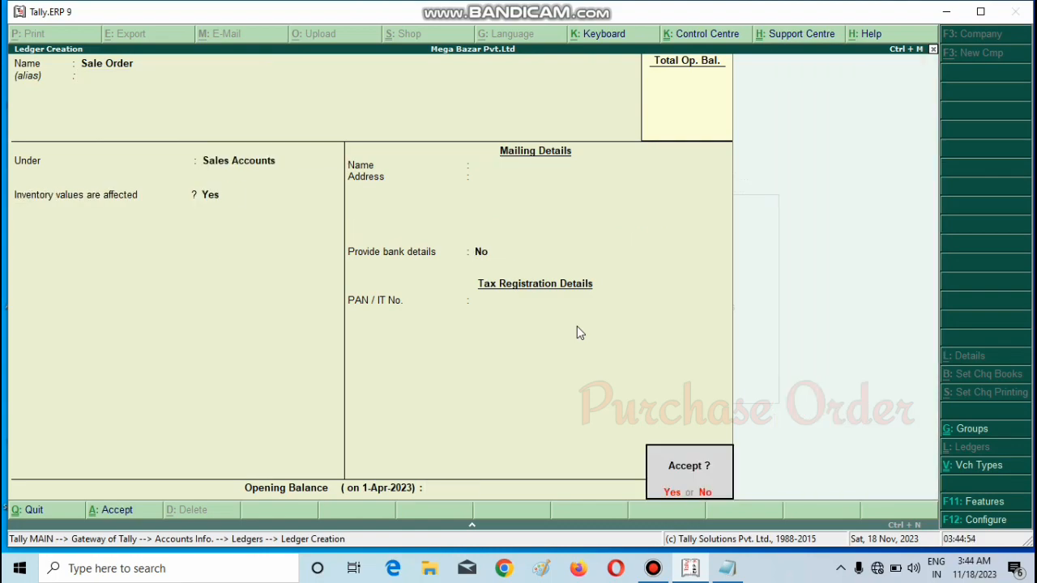
key(Escape)
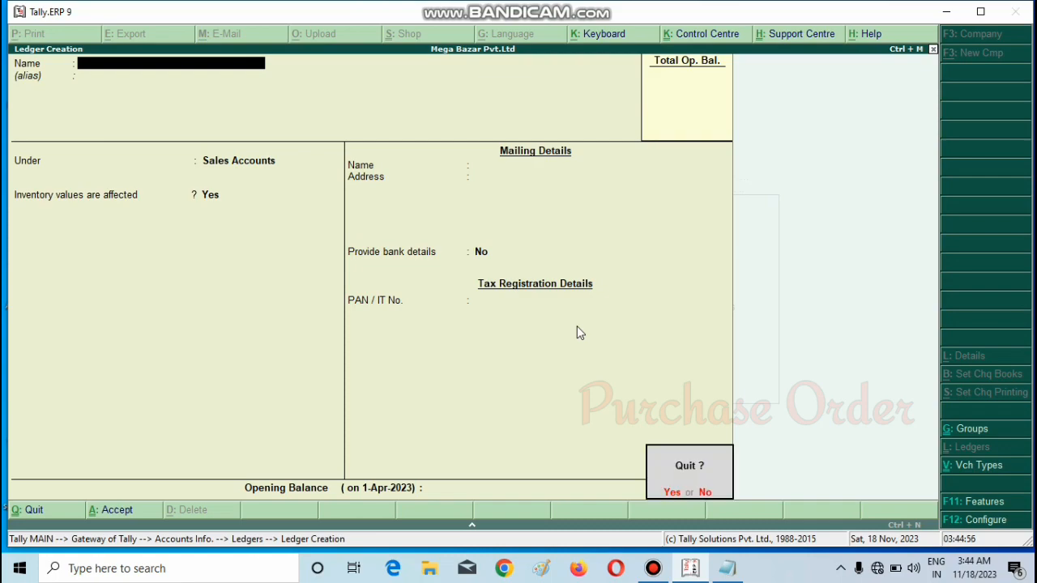
key(y)
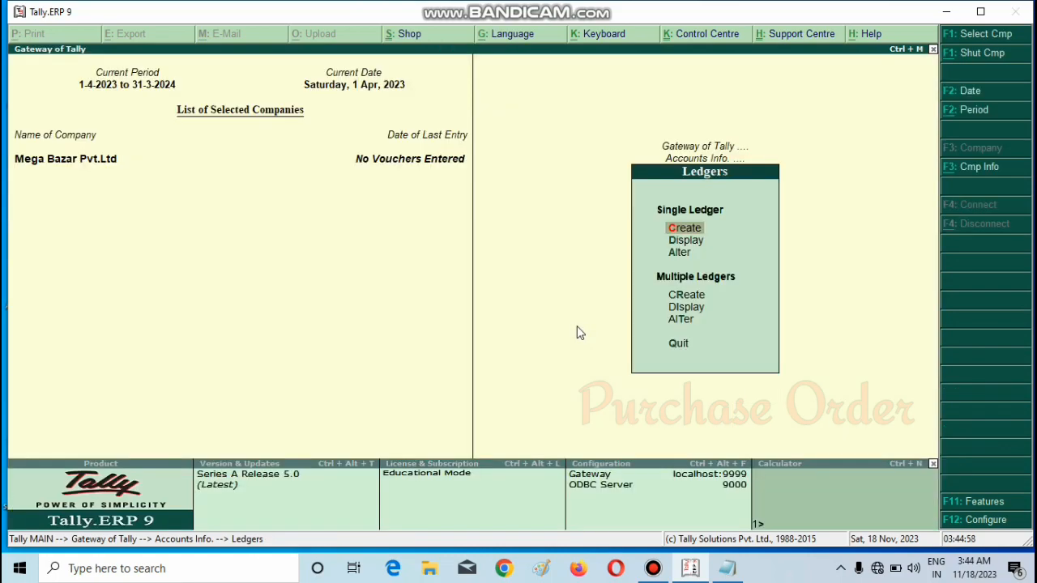
Review the list of created ledgers from Purchase Account through Sale Order, and return to the Gateway of Tally.
key(Down)
key(Return)
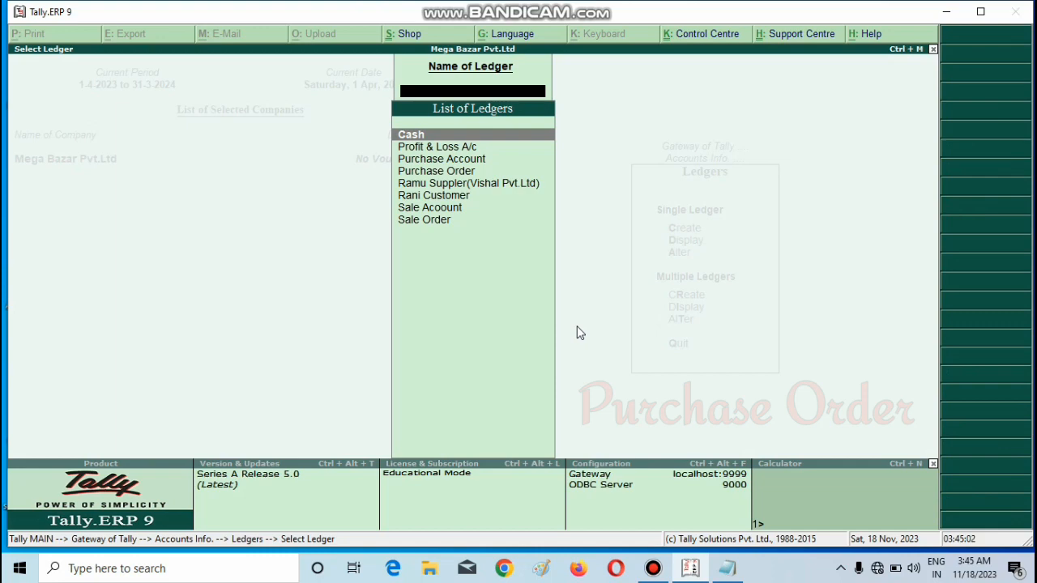
key(Down)
key(Down)
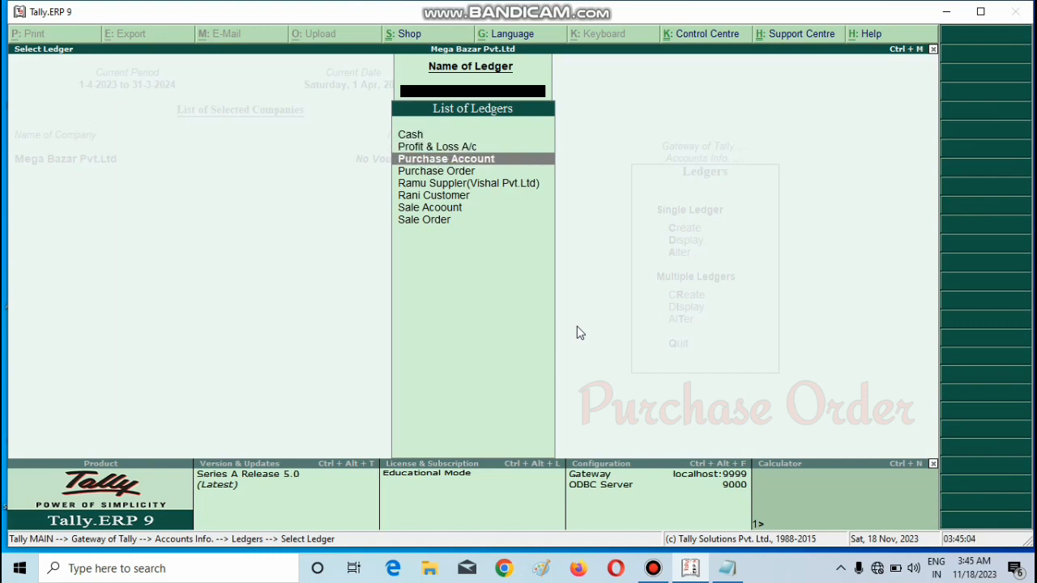
key(Down)
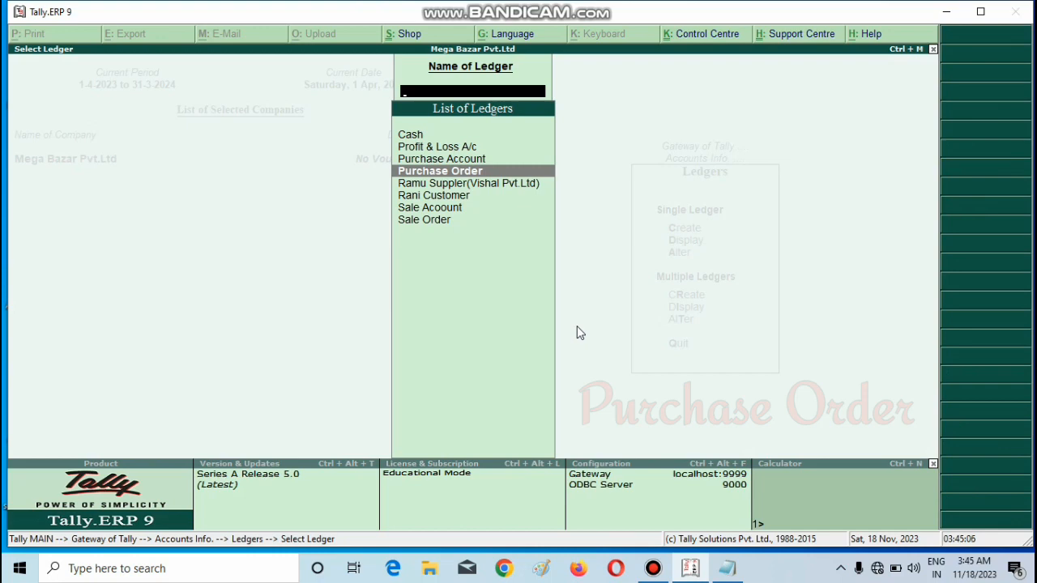
key(Down)
key(Down)
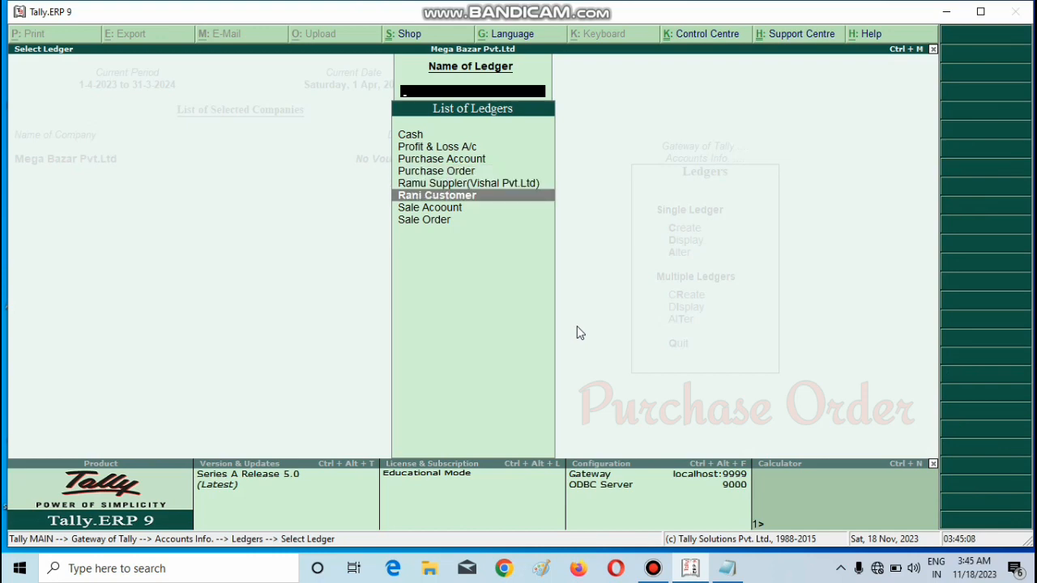
key(Down)
key(Down)
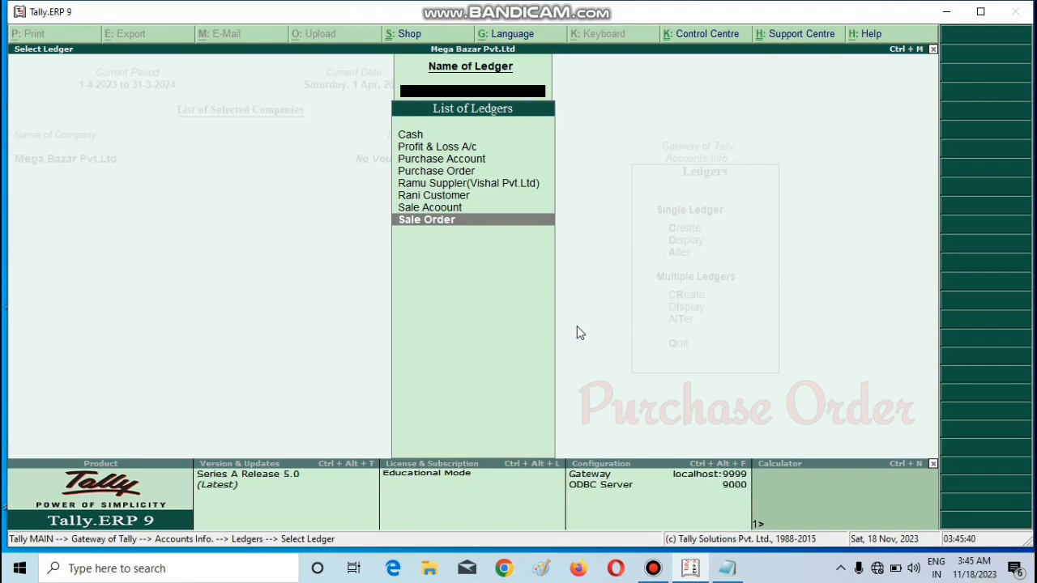
key(Escape)
key(Escape)
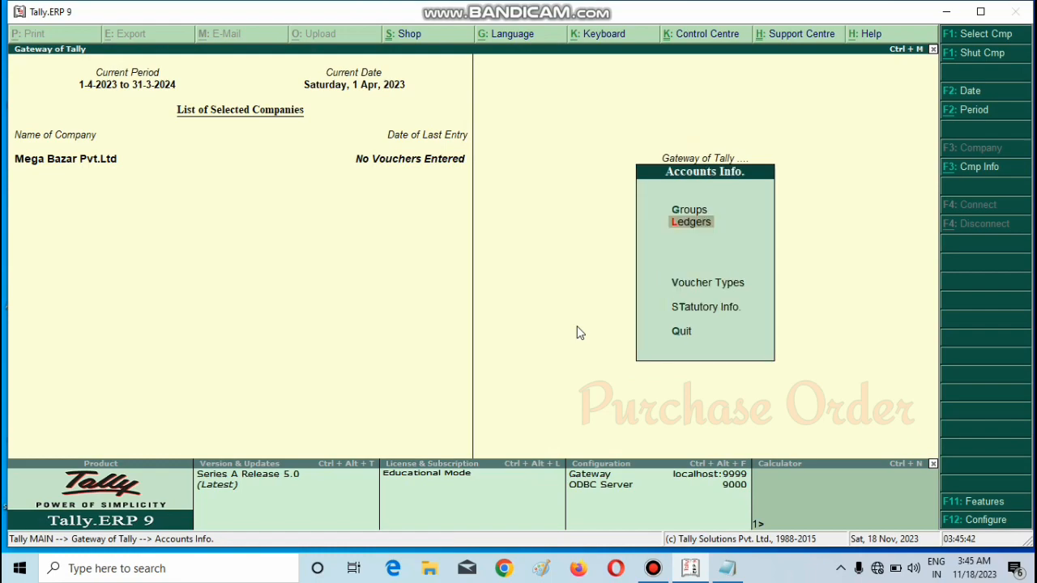
key(Escape)
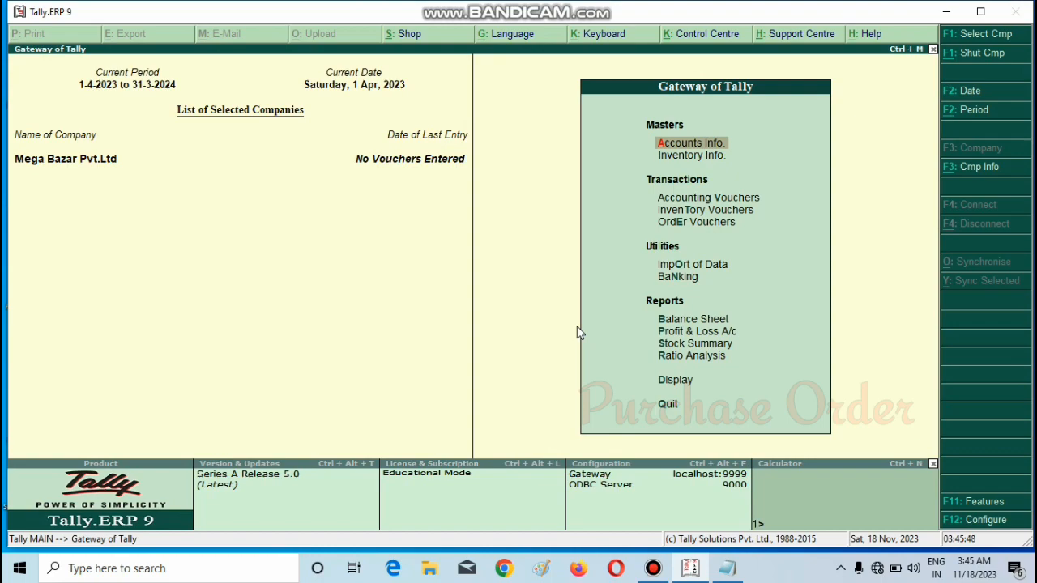
Create a simple unit of measure with symbol "pcs" and formal name "Pieces", and leave unit creation.
key(Down)
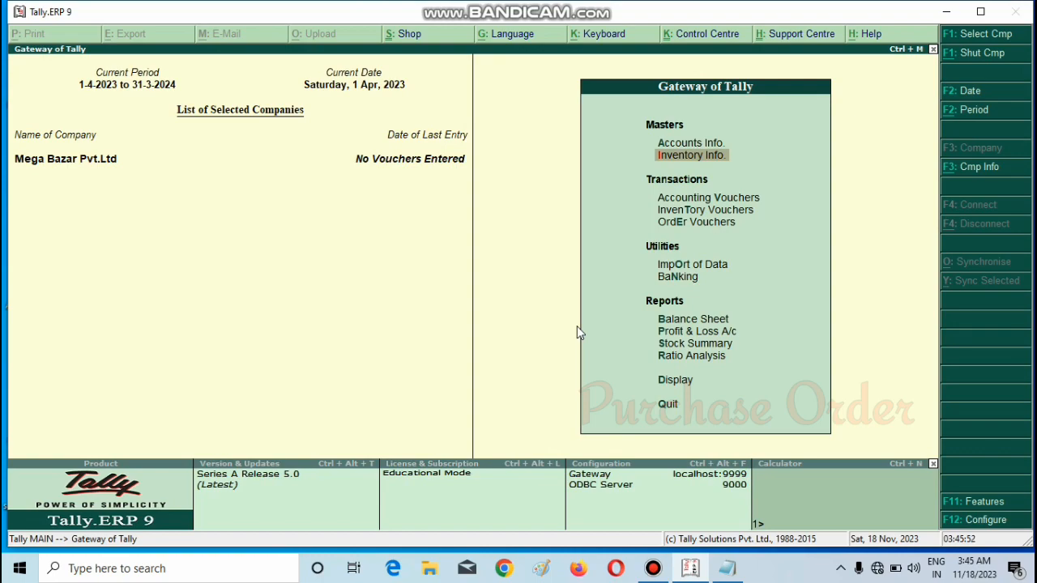
key(Return)
key(Down)
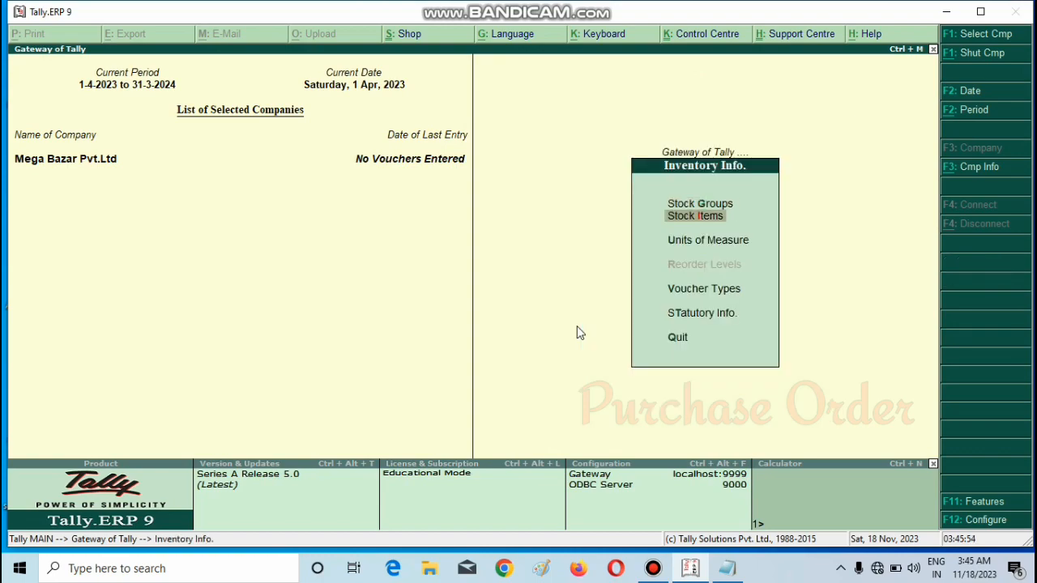
key(Down)
key(Return)
key(Return)
text(pcs)
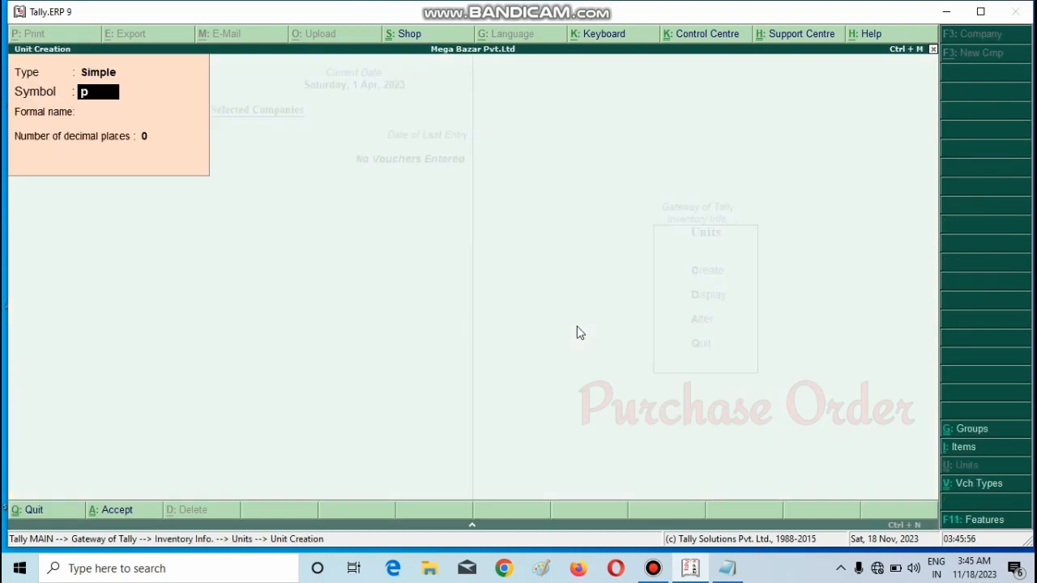
text(Pi)
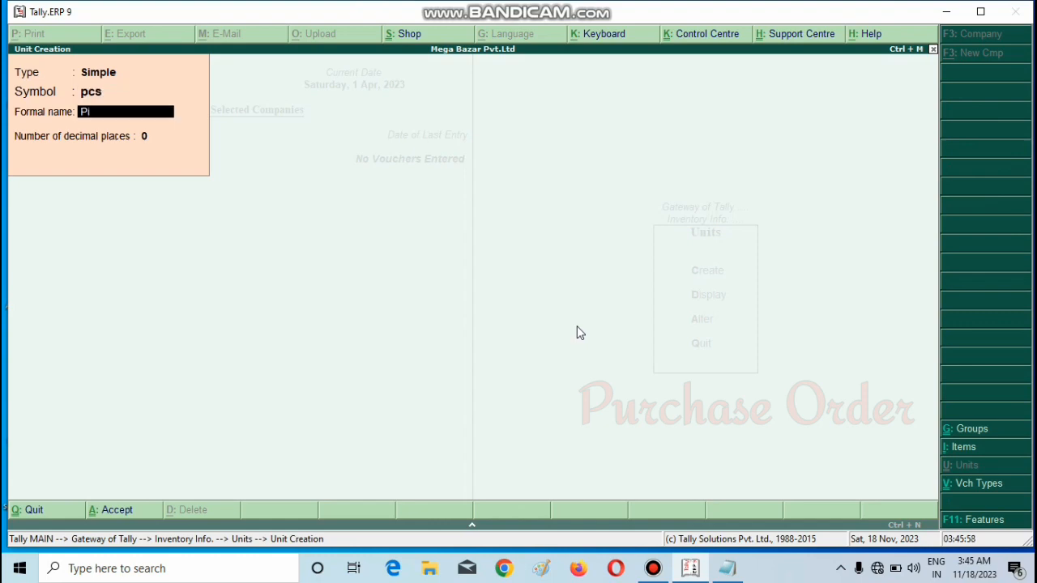
text(eces)
key(Escape)
key(Escape)
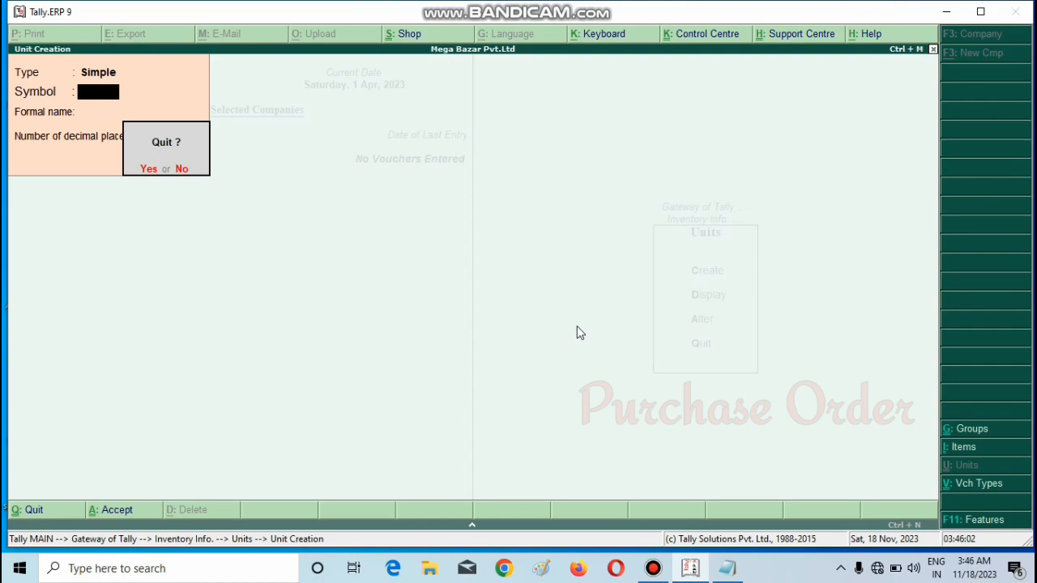
key(y)
key(Escape)
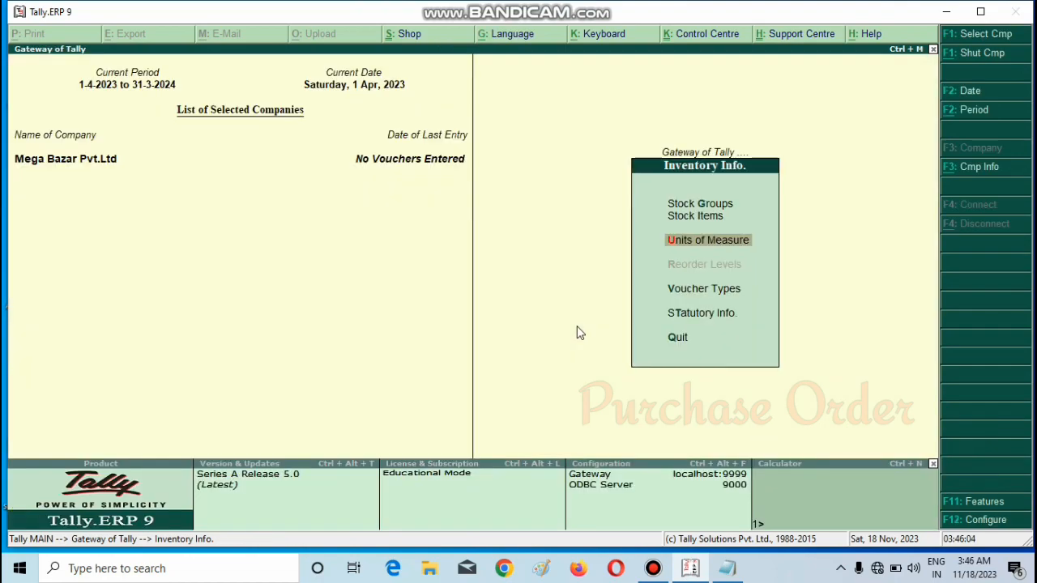
Enable maintaining multiple locations in the company's inventory features and save the settings.
key(F11)
key(i)
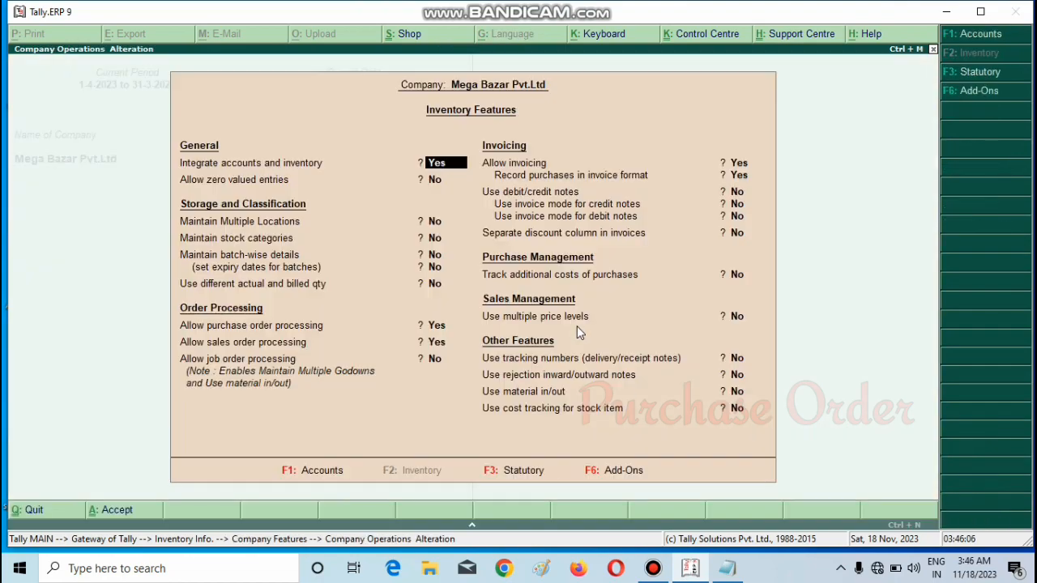
key(Return)
key(Return)
text(y)
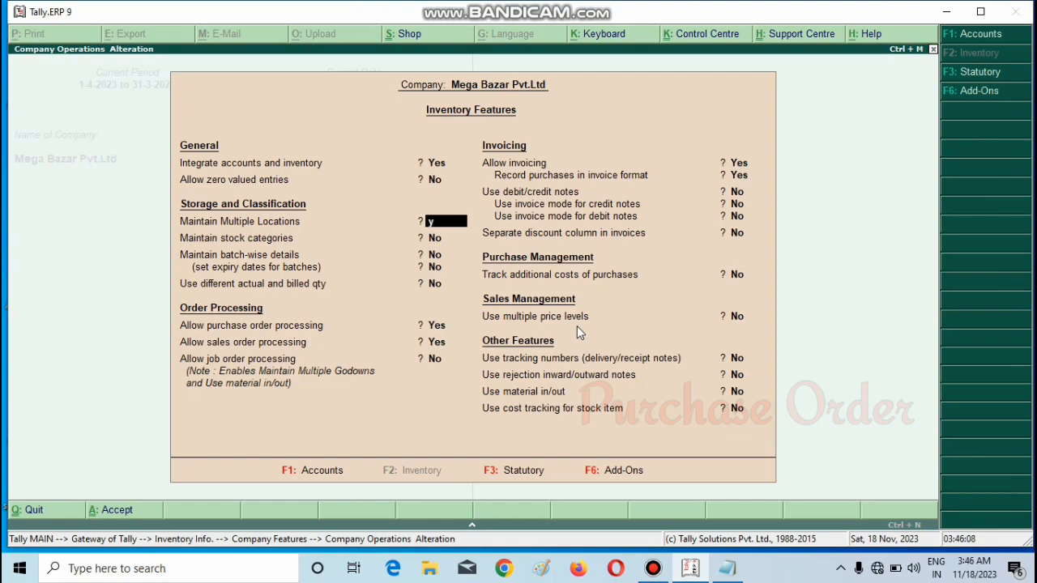
key(Return)
text(y)
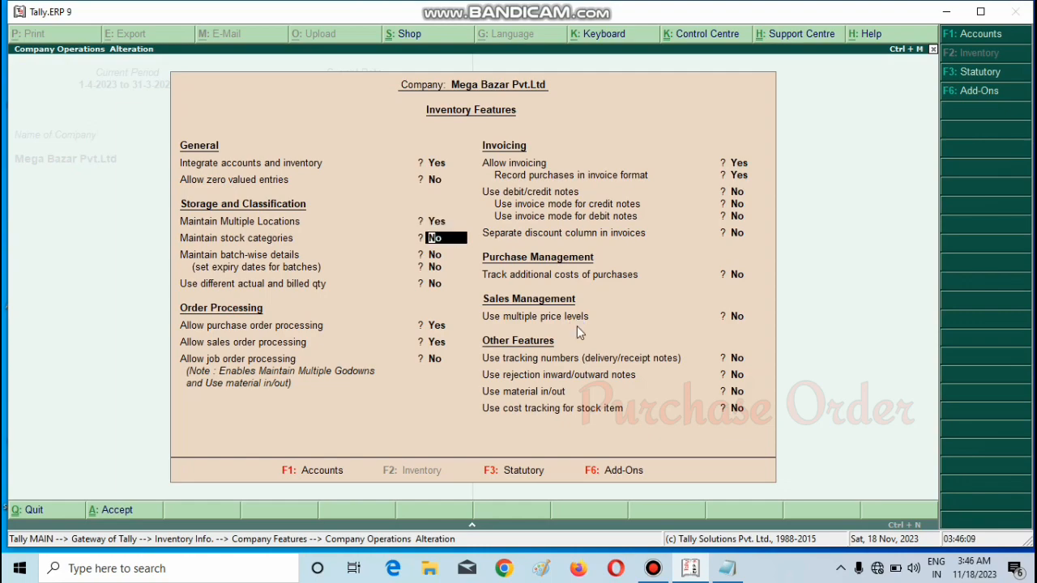
key(ctrl+a)
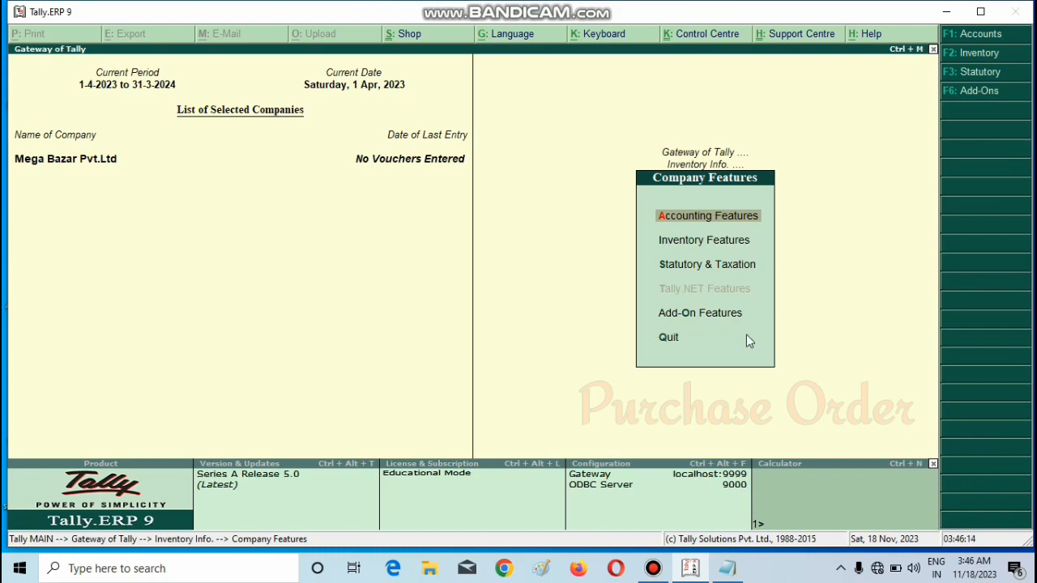
key(Escape)
Create a location named "Rajendra Nagar" under Primary, save it and leave location creation.
key(Down)
key(Return)
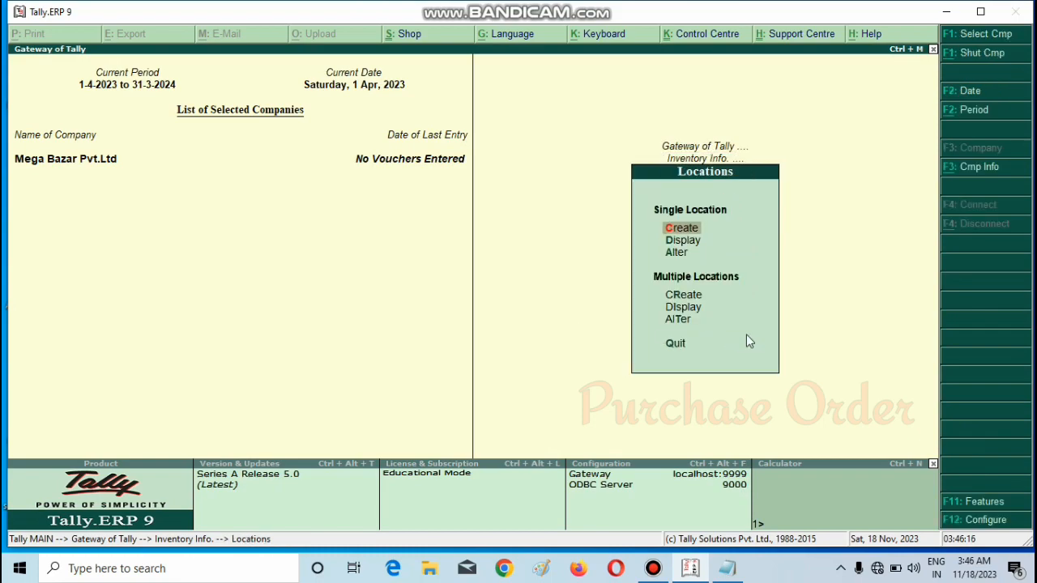
key(Return)
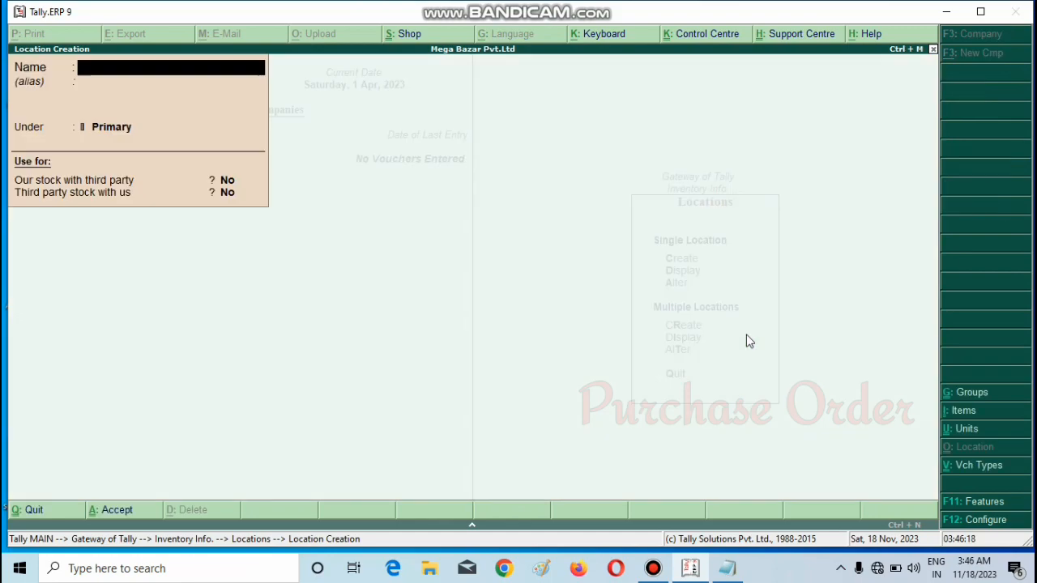
text(M)
key(BackSpace)
text(Rajendra Nagar)
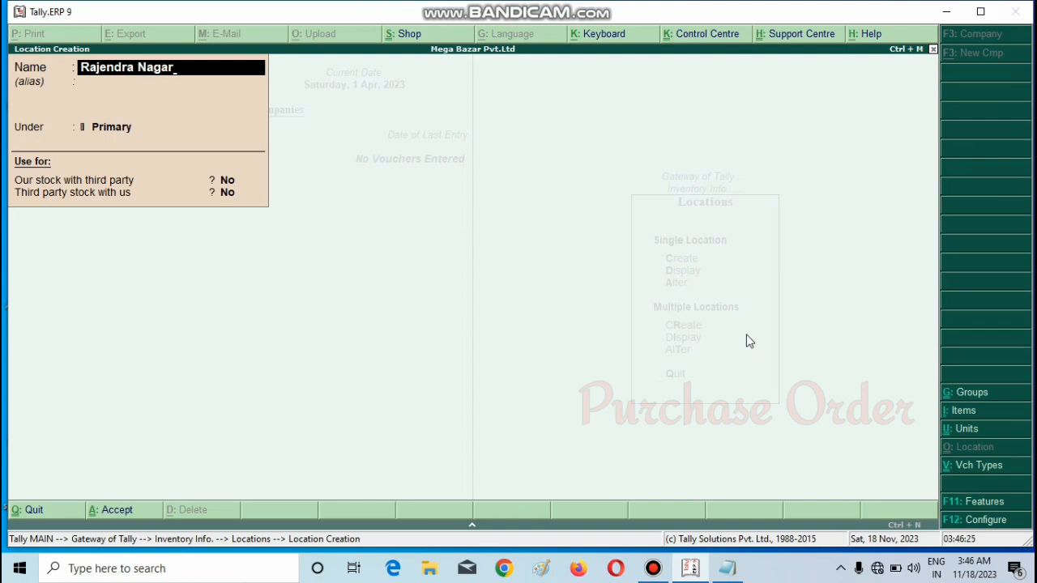
key(ctrl+a)
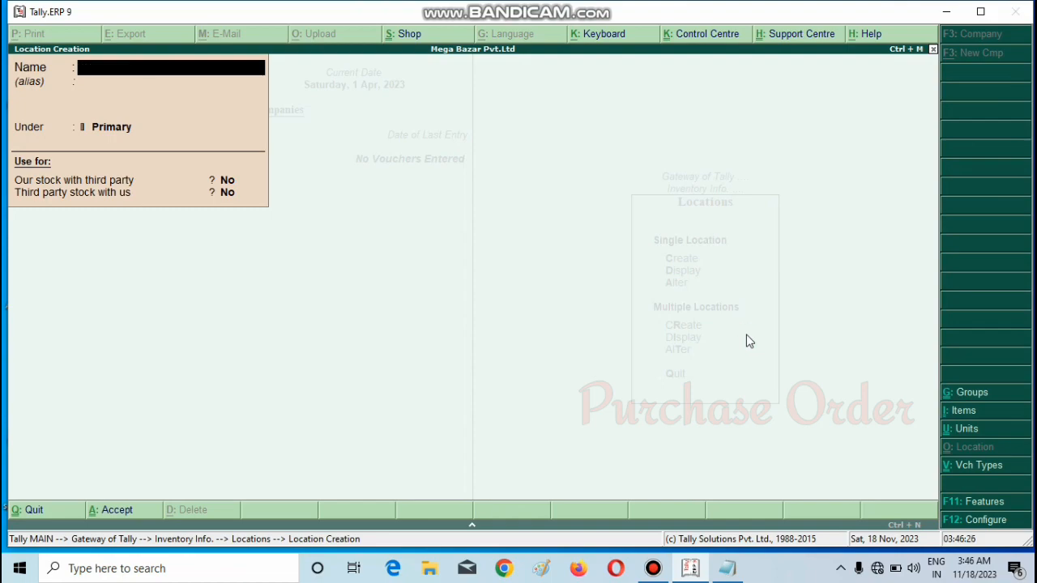
key(Escape)
key(y)
key(Escape)
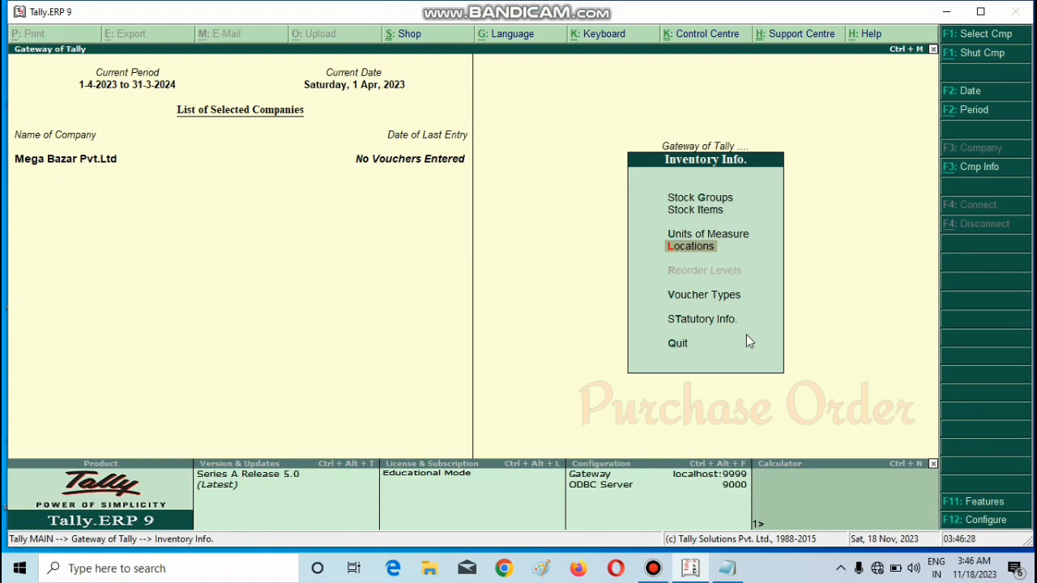
Create a stock group named "Dell" under Primary and leave stock group creation.
key(Up)
key(Up)
key(Up)
key(Return)
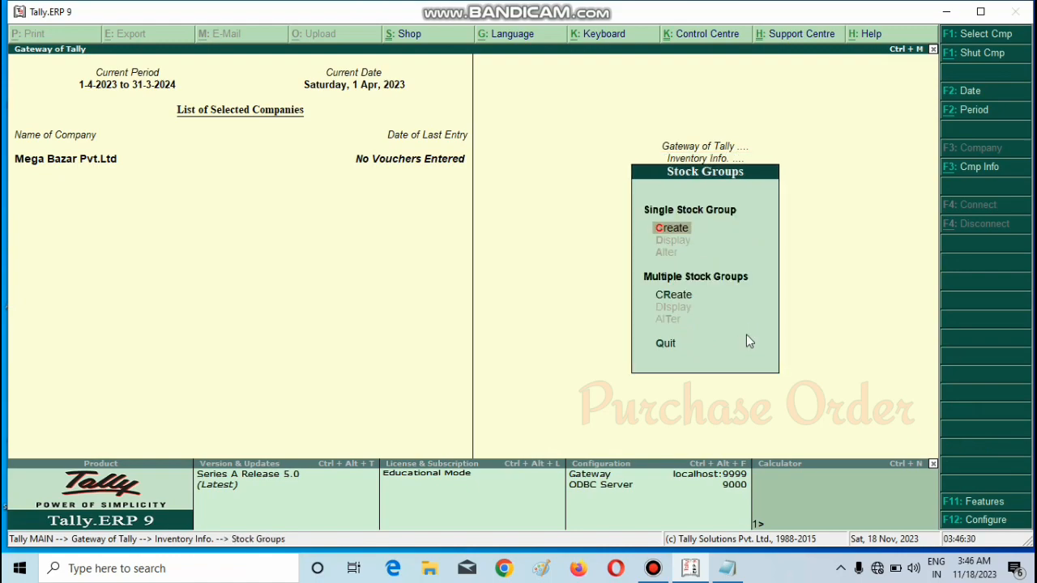
key(Return)
text(Dell)
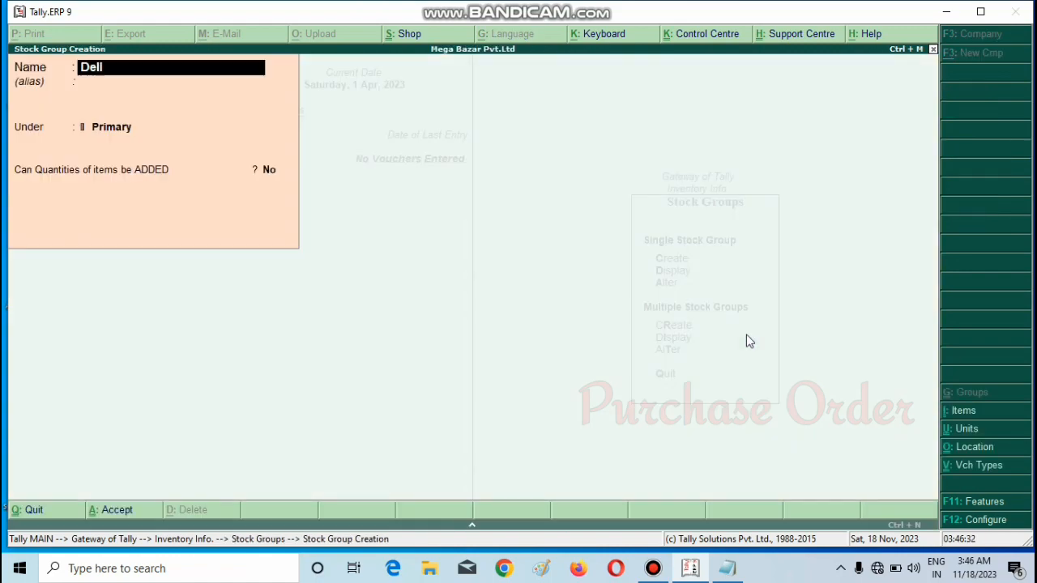
key(BackSpace)
key(BackSpace)
key(BackSpace)
key(BackSpace)
key(Escape)
key(y)
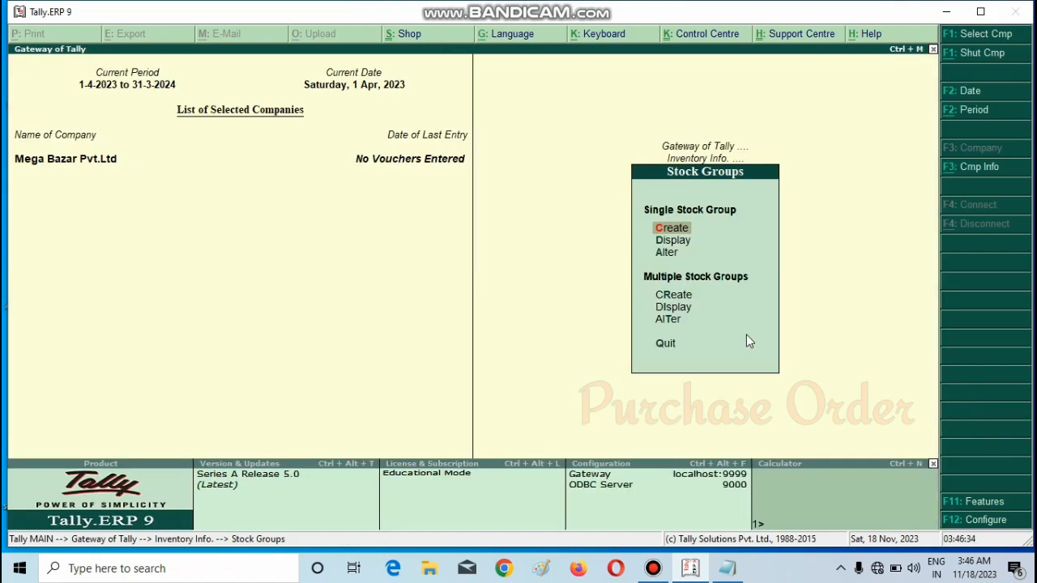
key(Escape)
Create a stock item named "Laptop I5" under the Dell group with pcs as its unit, save it and leave item creation.
key(Down)
key(Return)
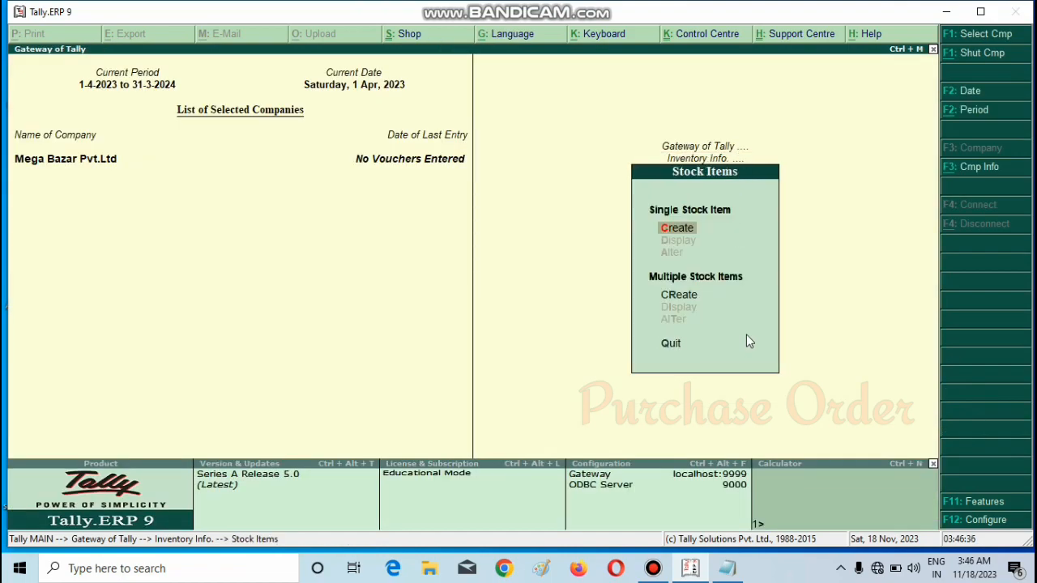
key(Return)
text(Laptop i)
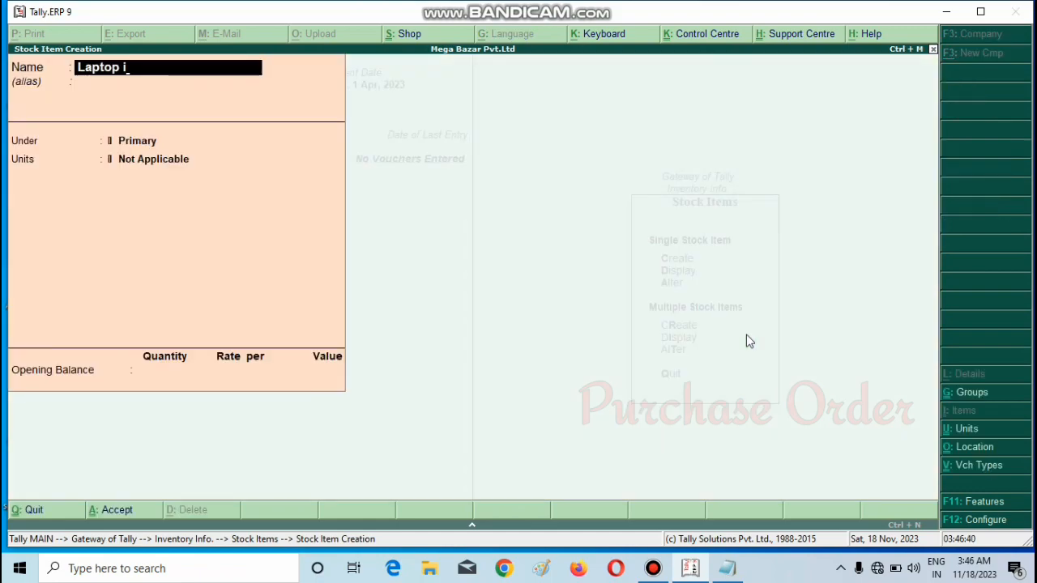
text(5)
key(Return)
key(Return)
key(Down)
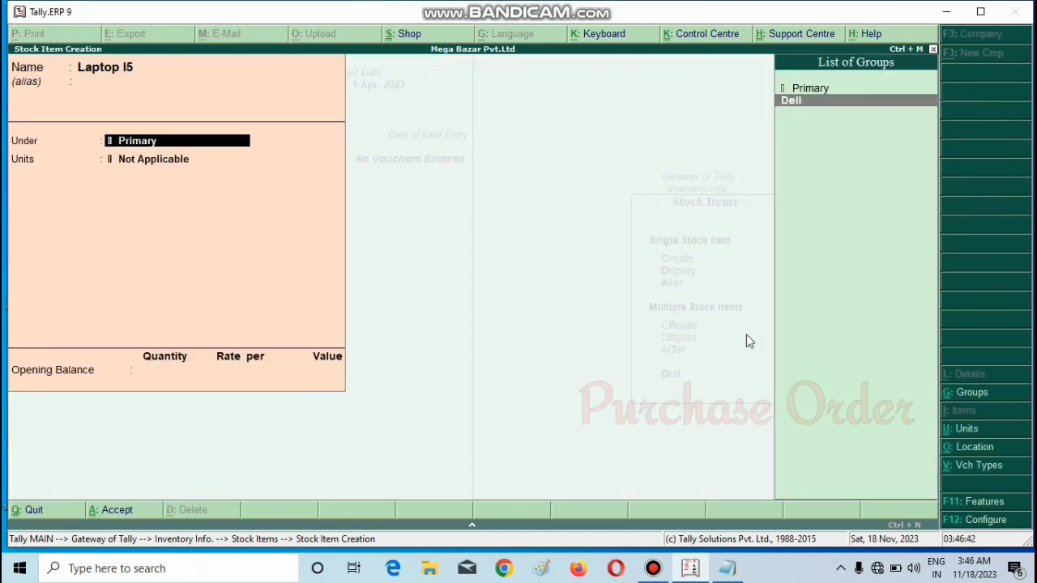
key(Return)
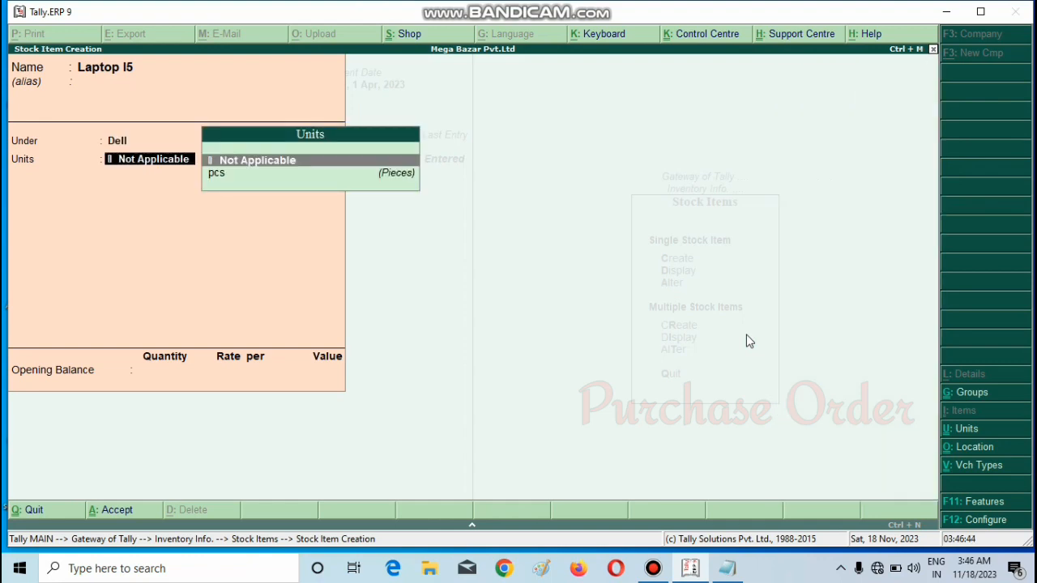
key(Down)
key(Return)
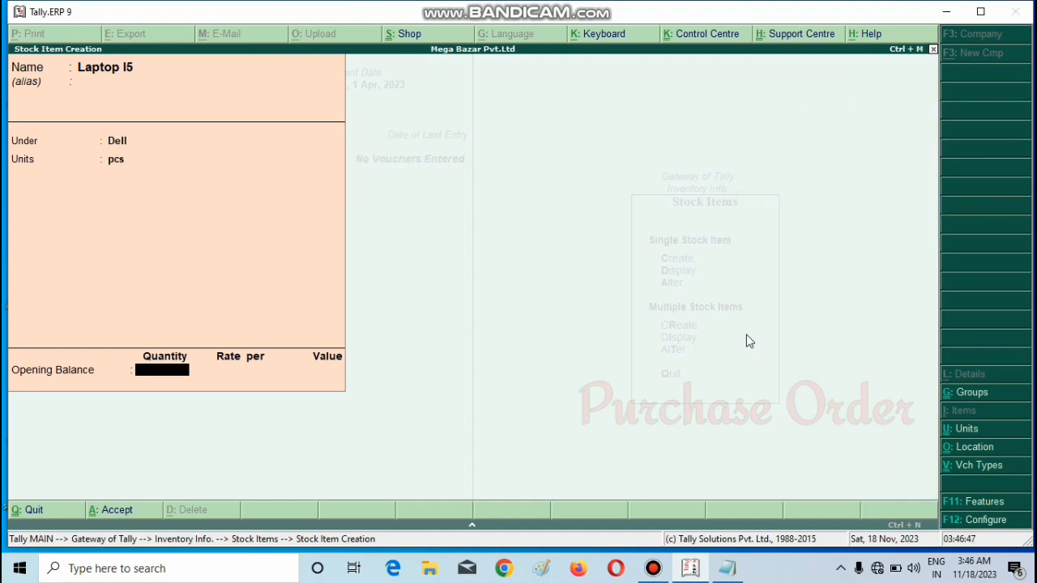
key(ctrl+a)
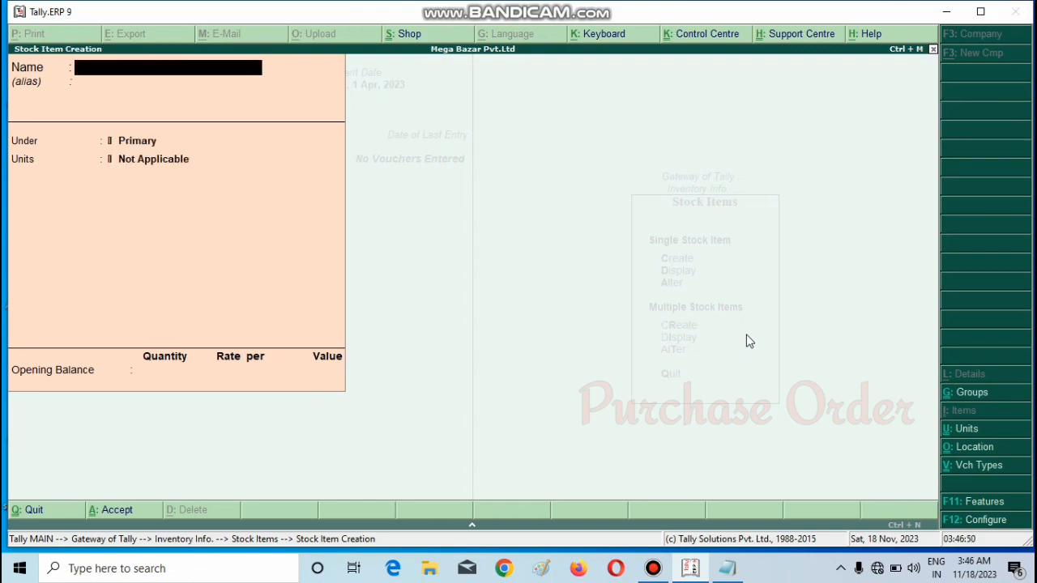
key(Escape)
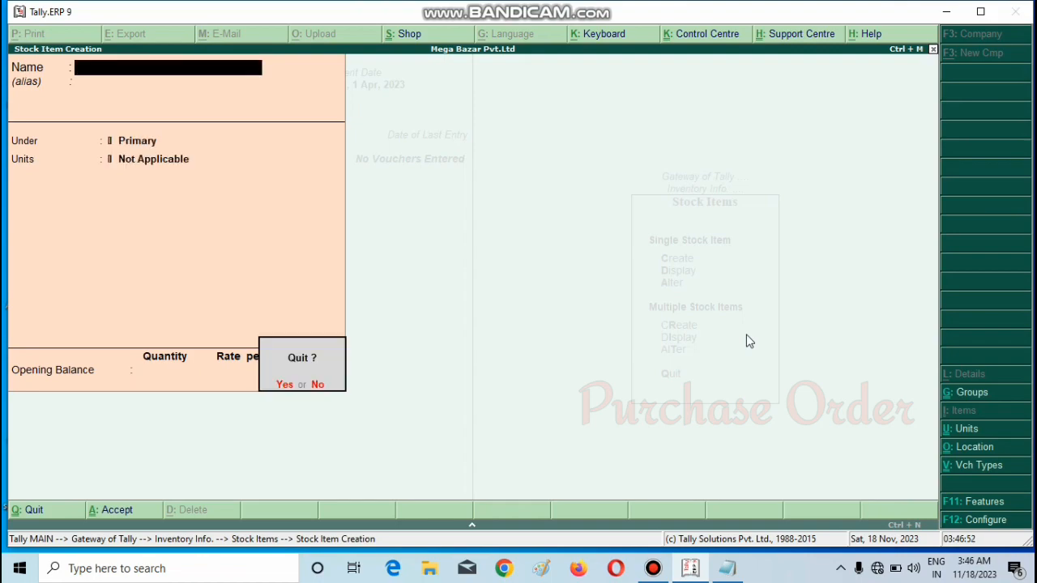
key(Return)
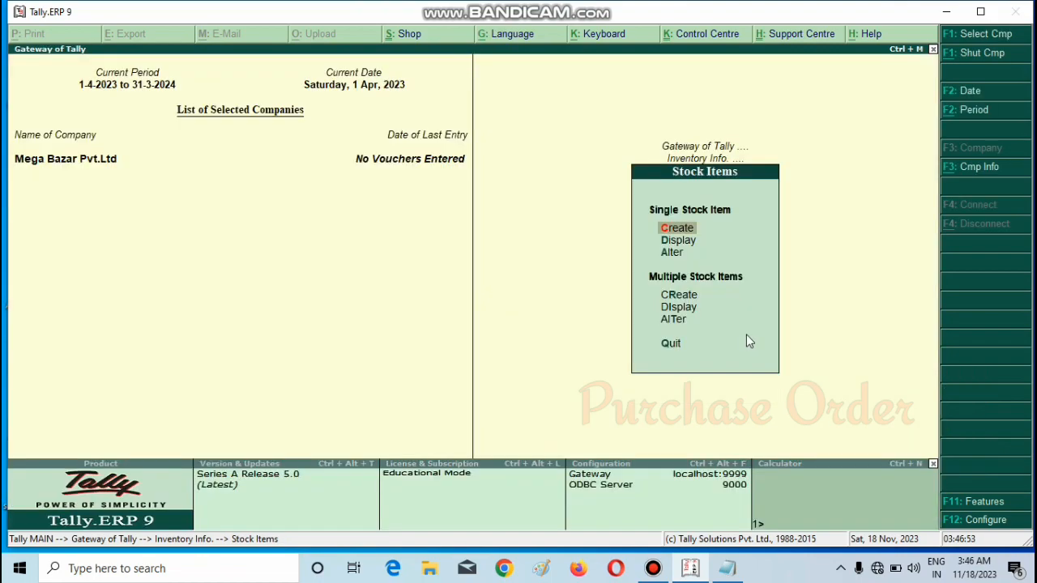
Switch to Notepad, append "f11-f2" to the line about enabling sale and purchase orders, and return to Tally's inventory masters.
click(728, 568)
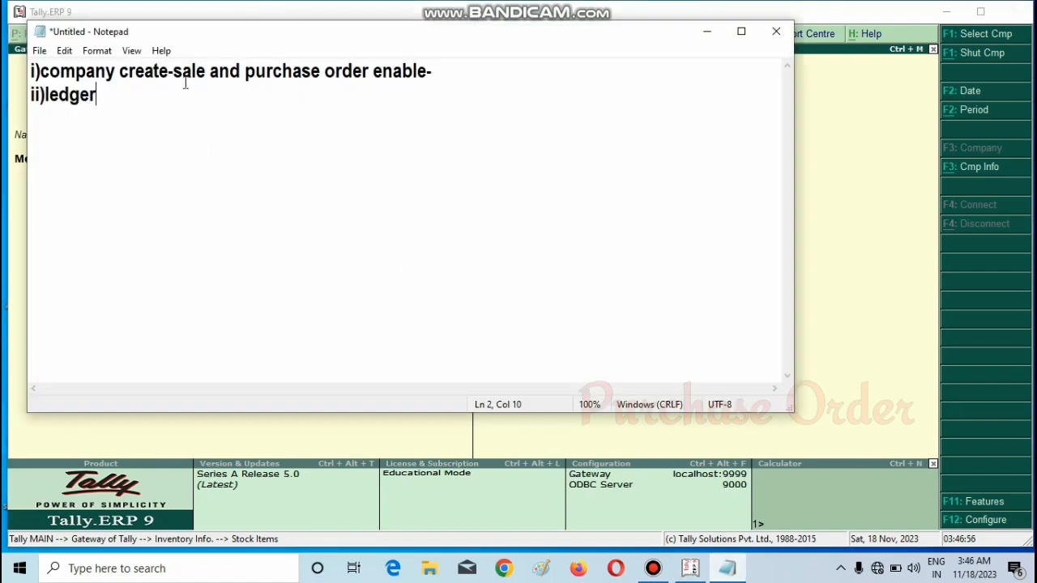
click(434, 74)
text(f11-f2)
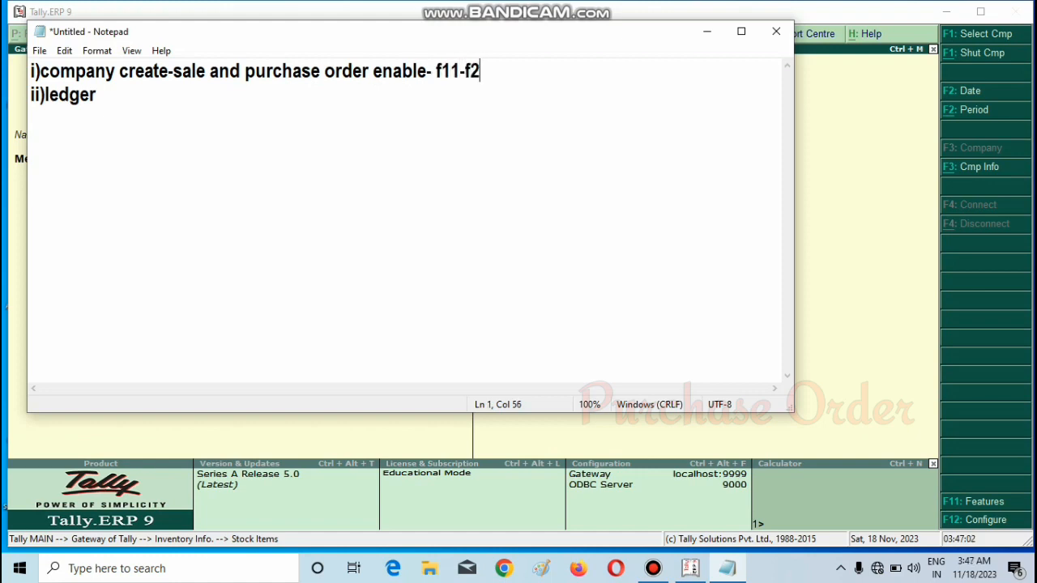
key(Down)
click(777, 36)
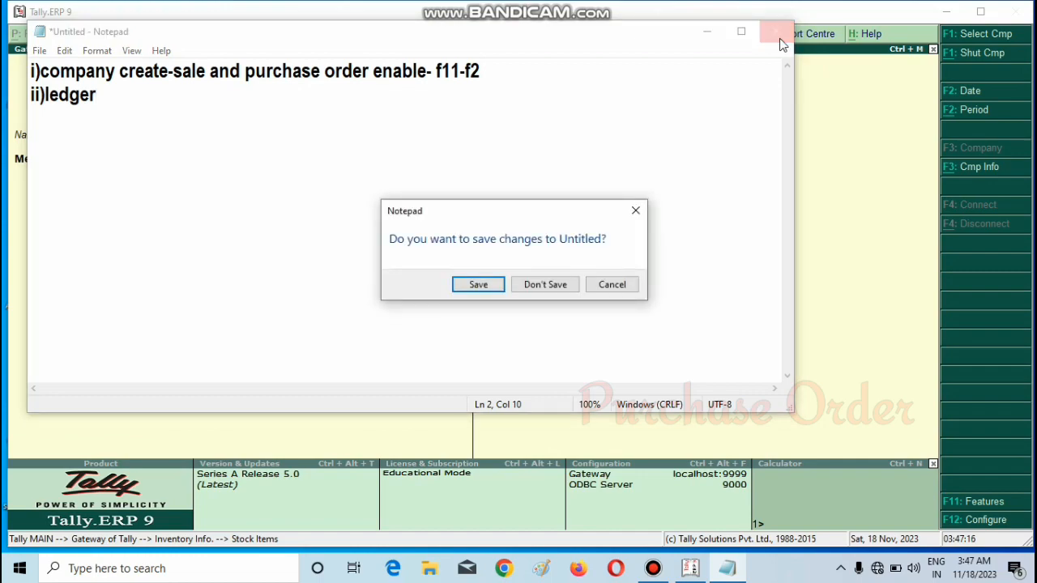
click(623, 283)
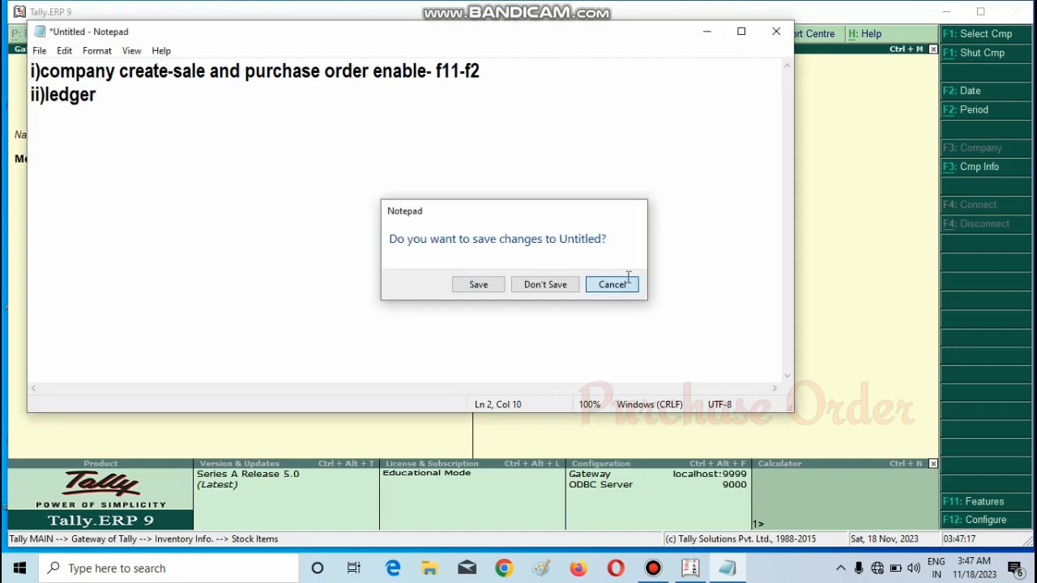
click(884, 256)
key(Escape)
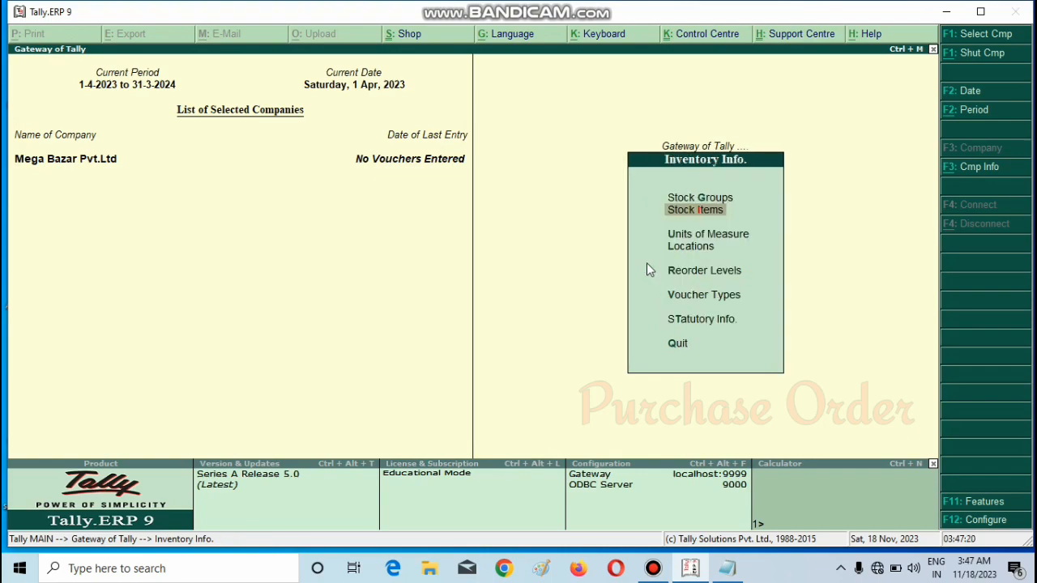